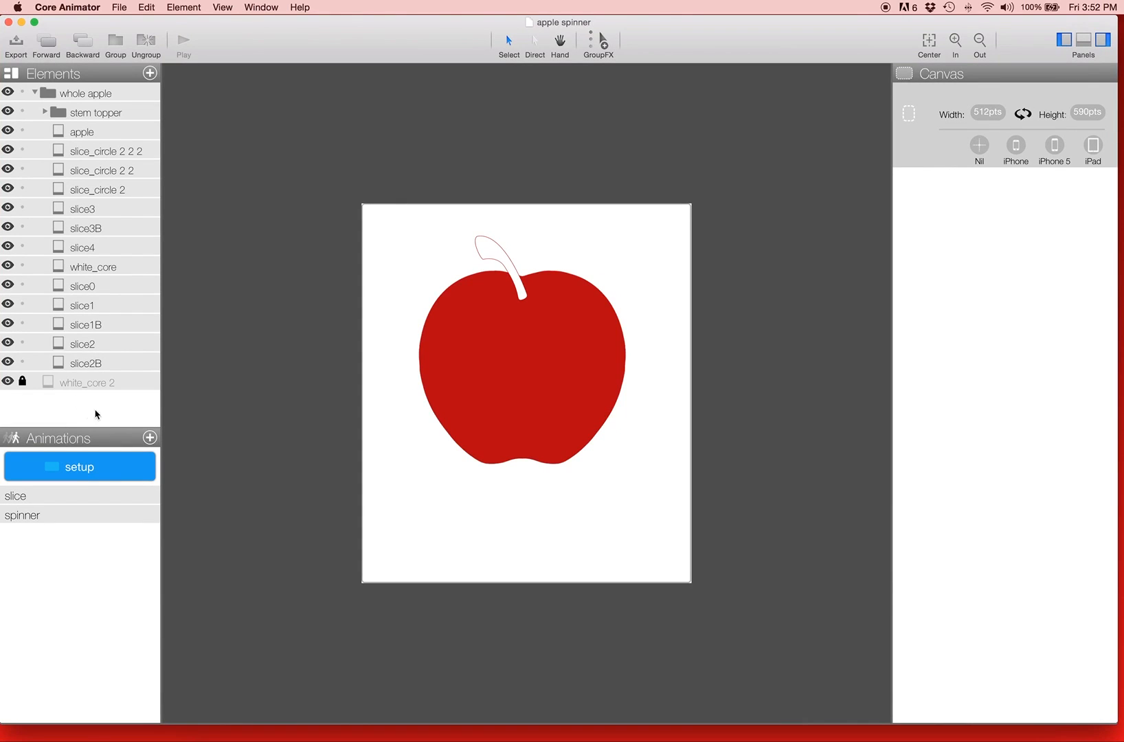
# Step: Hide the stem topper, the apple and all slice, circle and core elements in the whole apple group
pyautogui.click(576, 341)
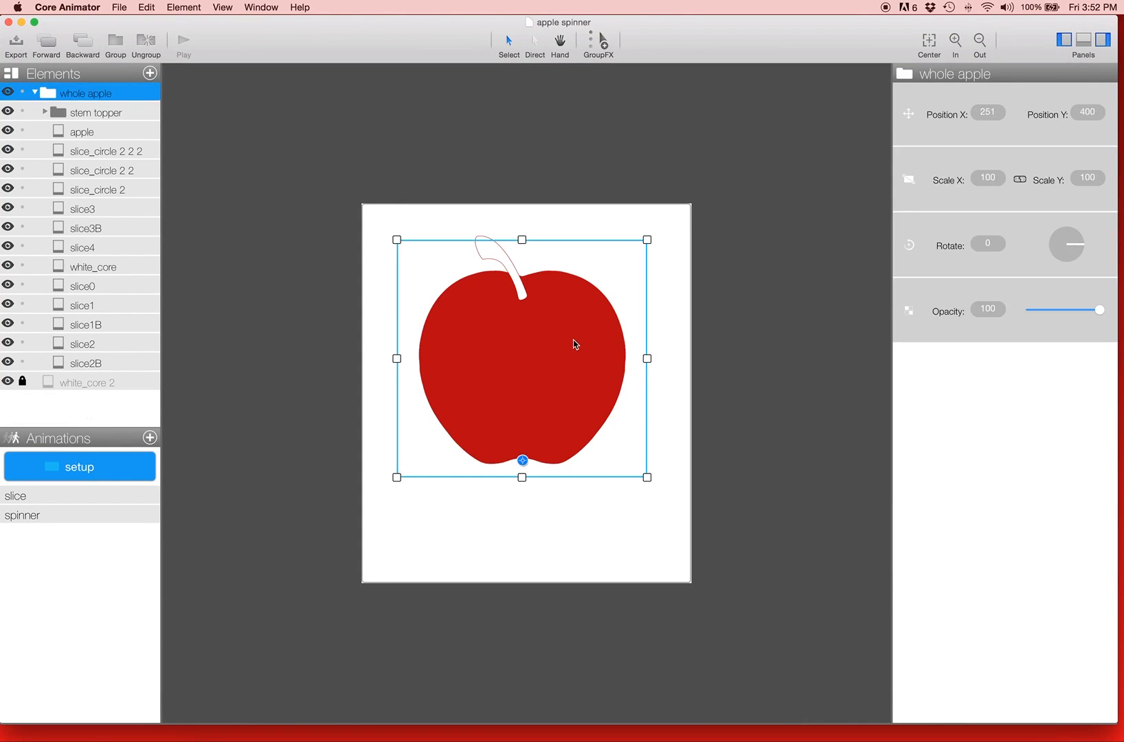
pyautogui.click(90, 135)
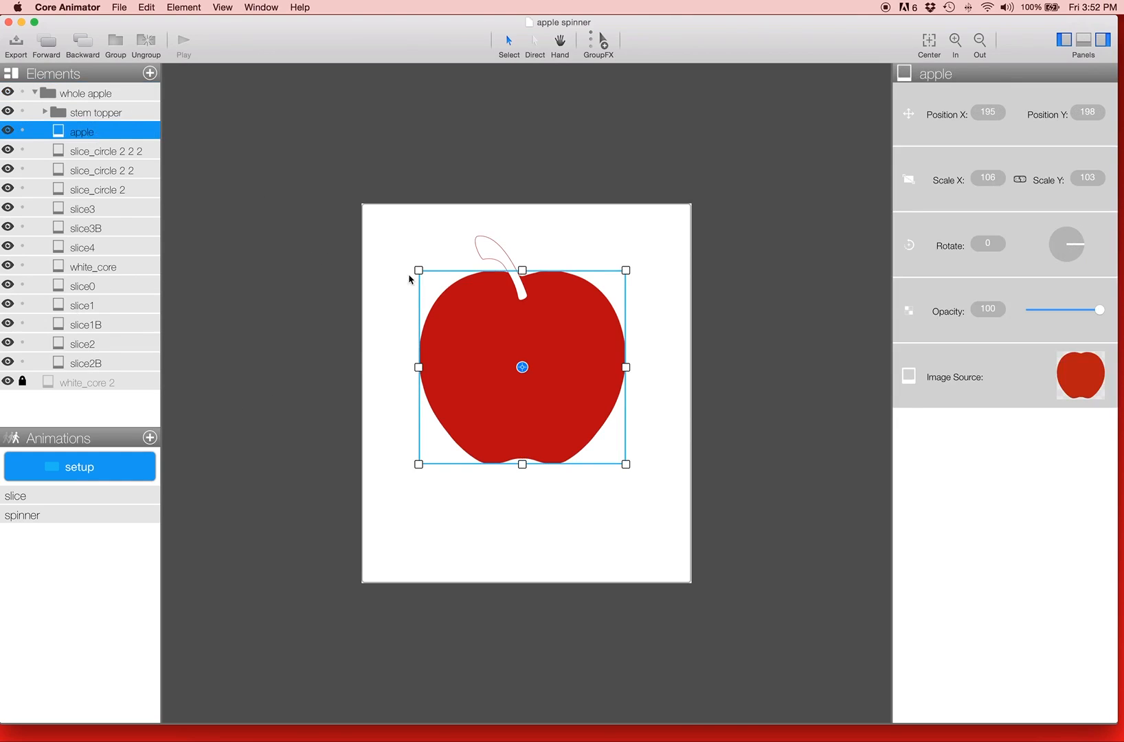
pyautogui.moveTo(8, 135); pyautogui.dragTo(8, 360)
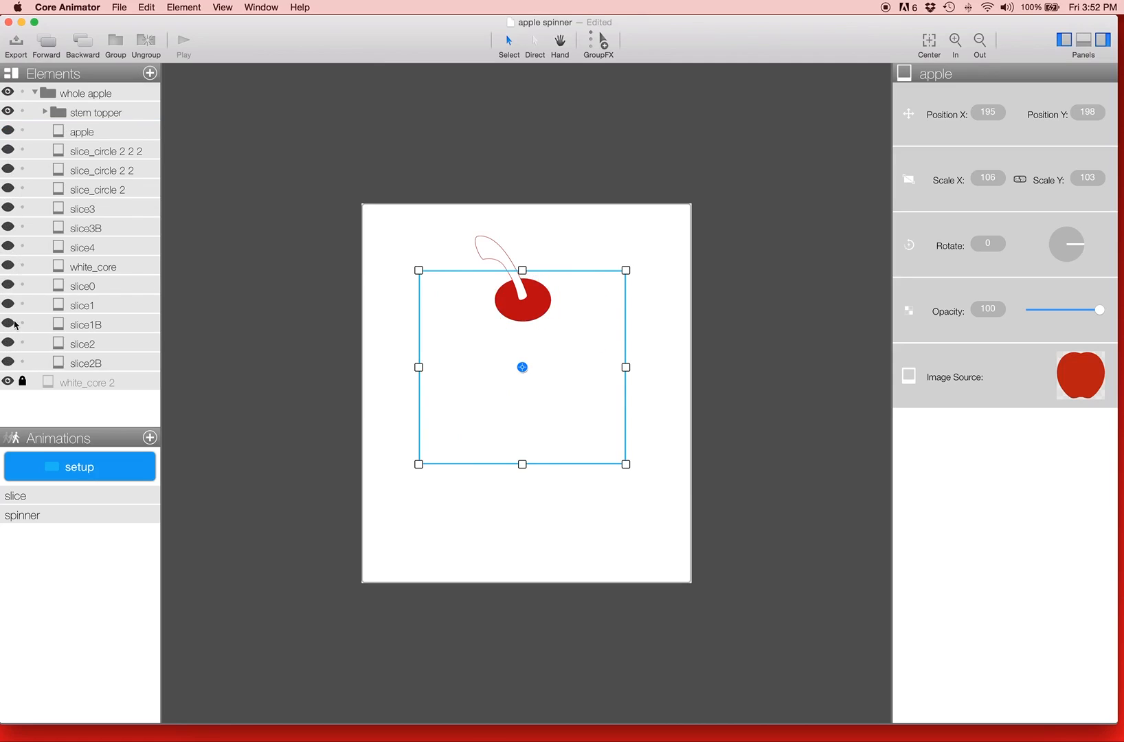
pyautogui.click(7, 112)
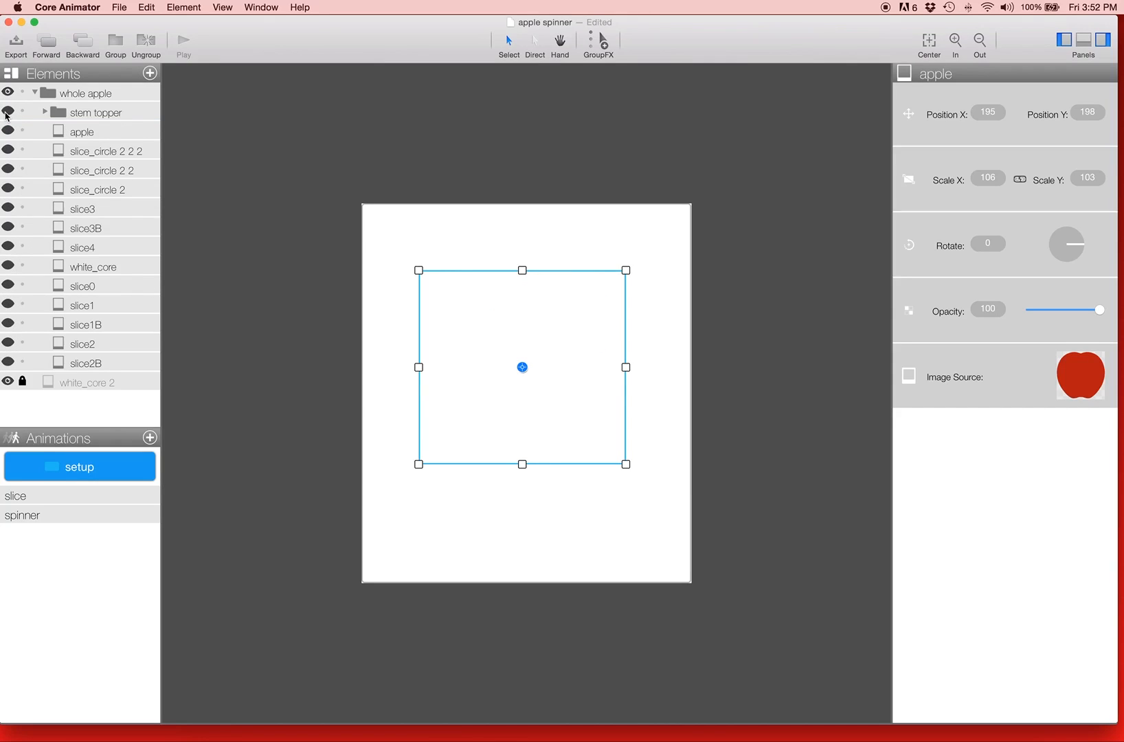
# Step: Show slice0, slice1, slice1B, slice2, slice2B and white_core again to examine how they overlap
pyautogui.click(8, 284)
pyautogui.click(9, 307)
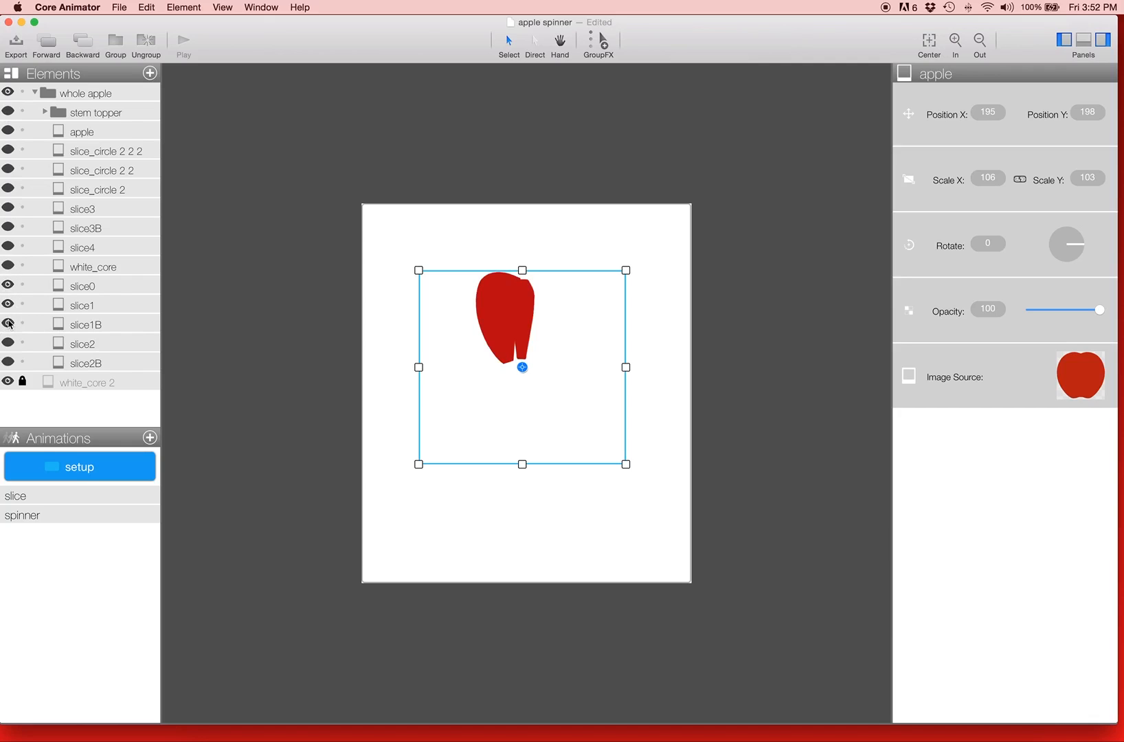
pyautogui.click(9, 323)
pyautogui.click(9, 349)
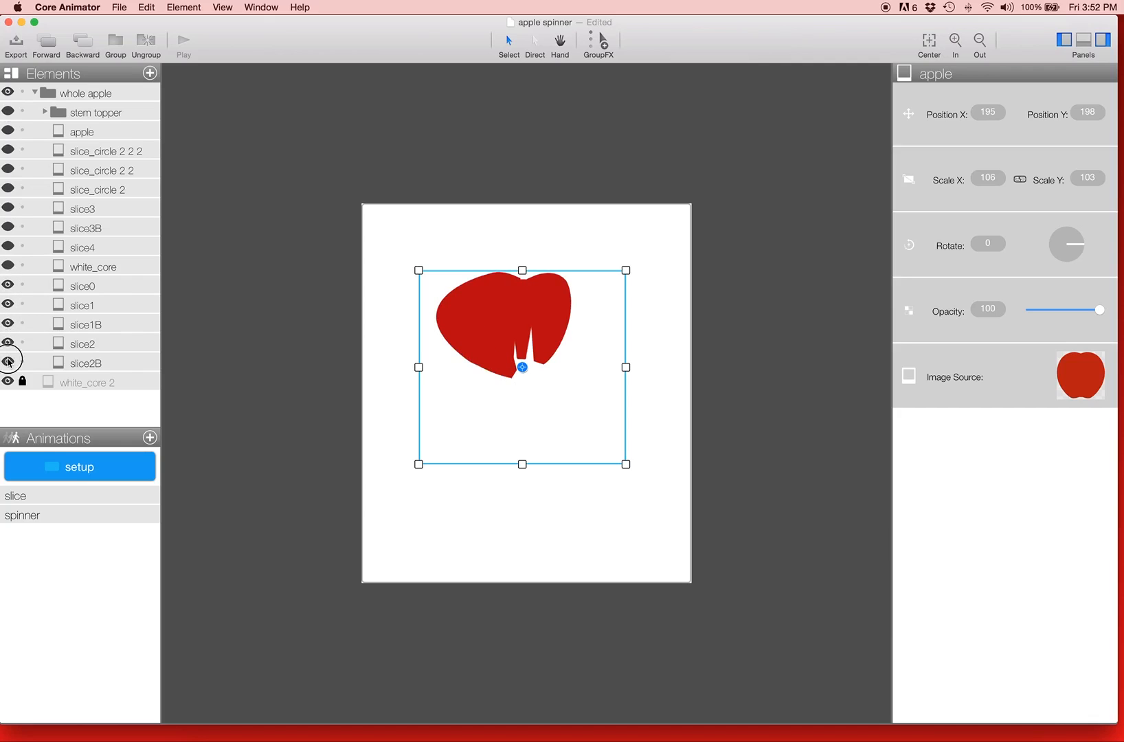
pyautogui.click(9, 361)
pyautogui.click(8, 266)
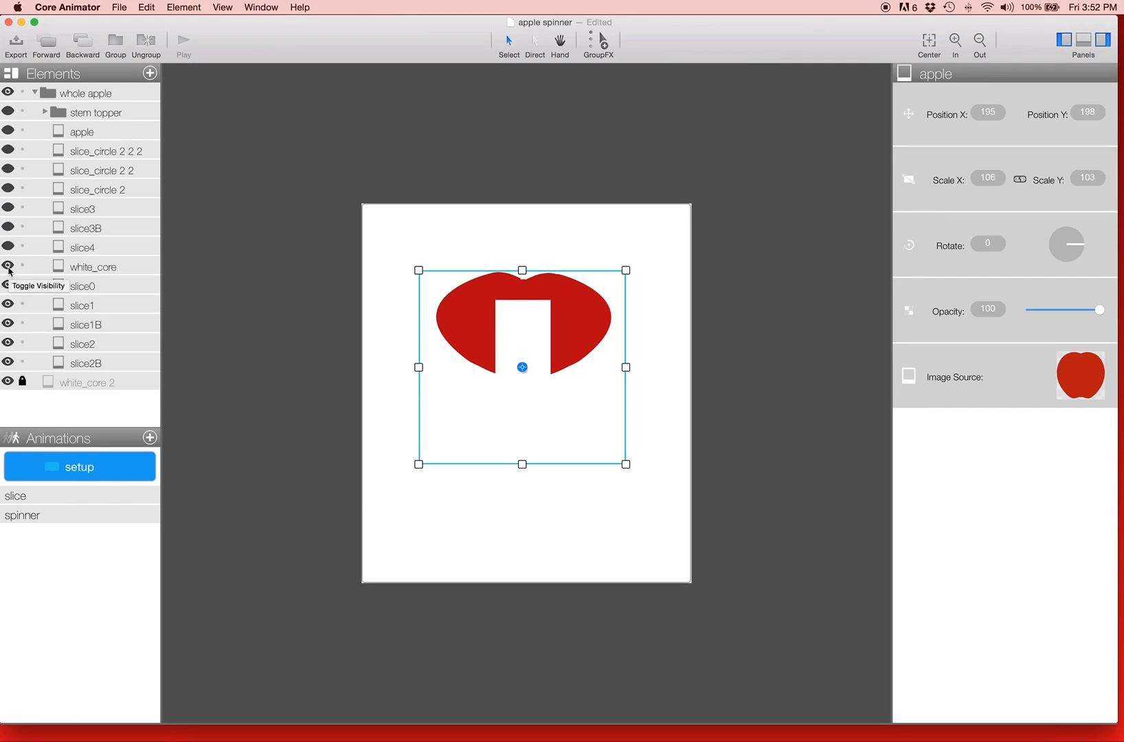
# Step: Show the stem topper, slice4, slice3B, slice3 and the three slice_circle elements again to see the composed apple
pyautogui.click(9, 111)
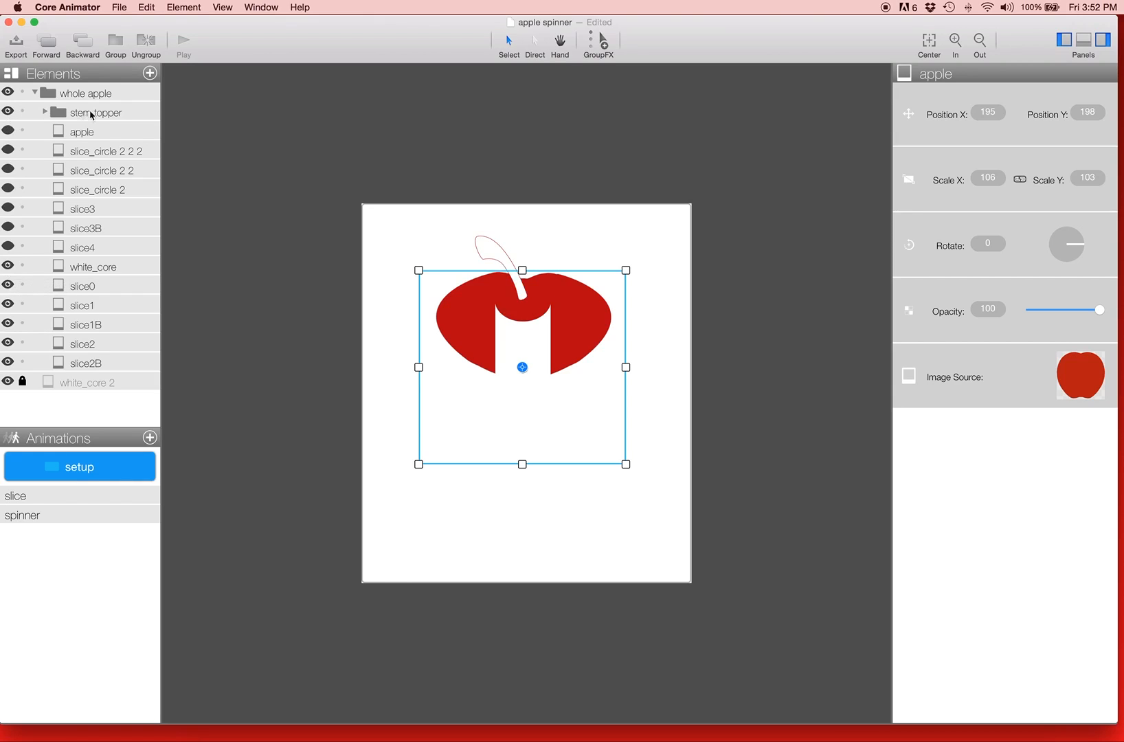
pyautogui.click(8, 245)
pyautogui.click(8, 226)
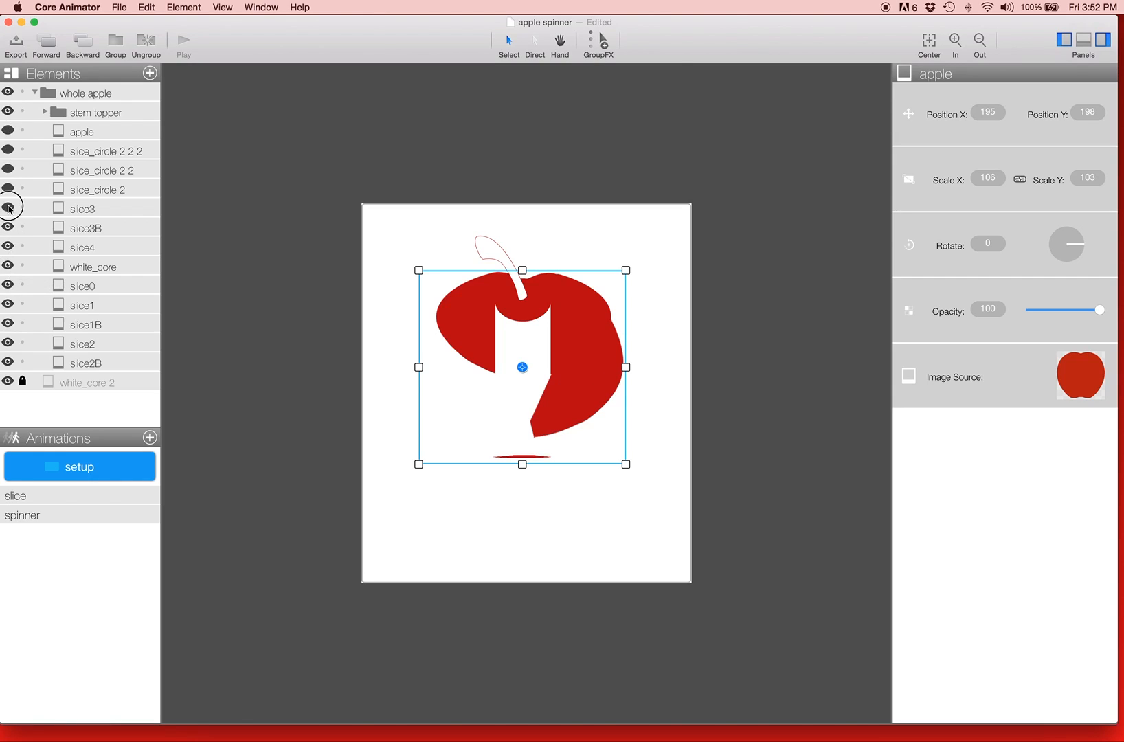
pyautogui.click(8, 208)
pyautogui.click(9, 197)
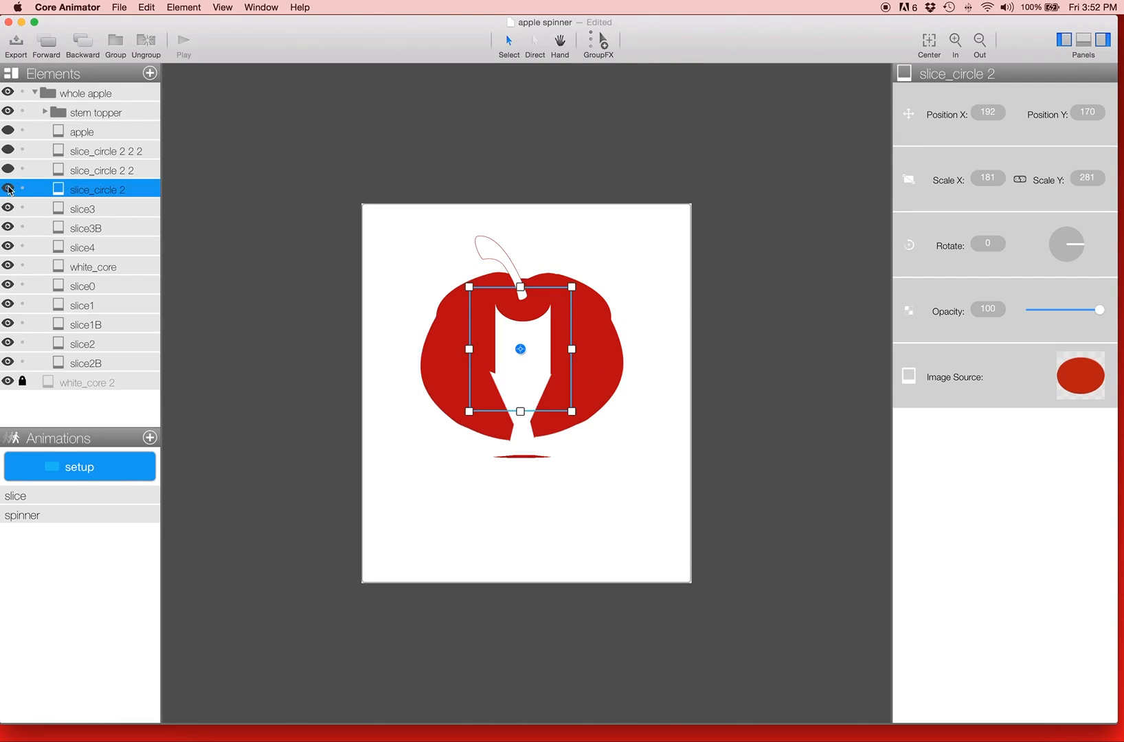
pyautogui.click(8, 189)
pyautogui.click(8, 170)
pyautogui.click(8, 151)
# Step: Move slice_circle 2 2 2 out of the apple towards the canvas's lower right, and undo the move
pyautogui.click(114, 154)
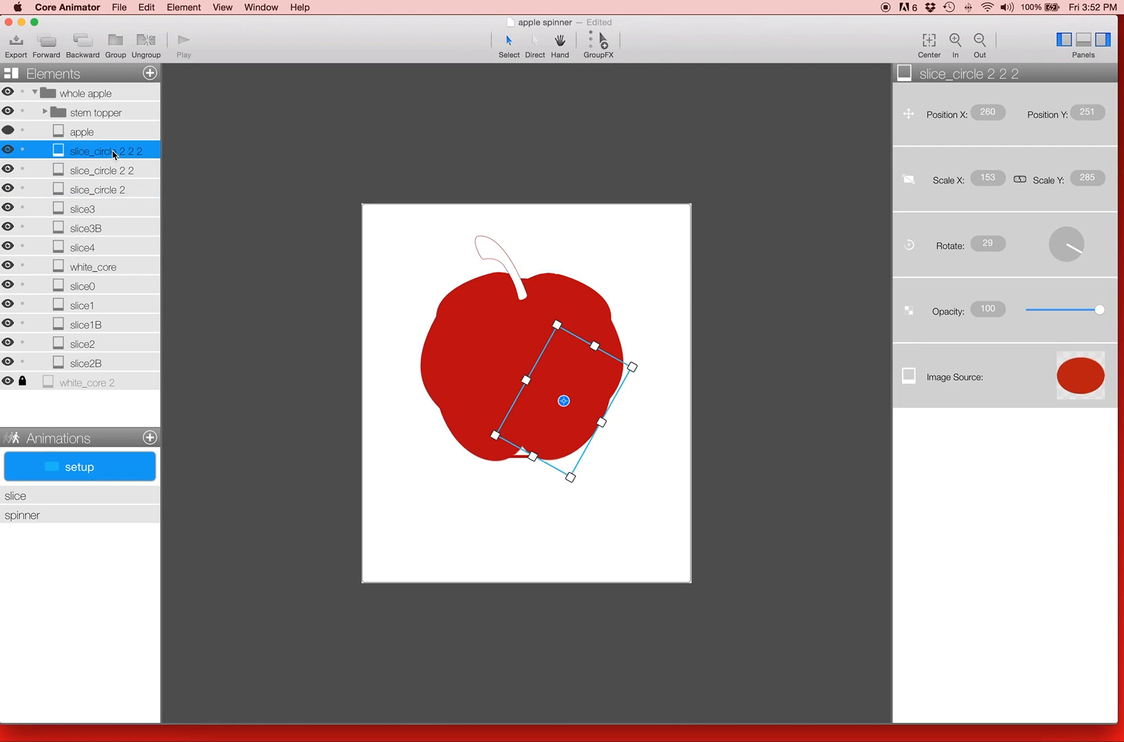
pyautogui.moveTo(598, 393); pyautogui.dragTo(657, 454)
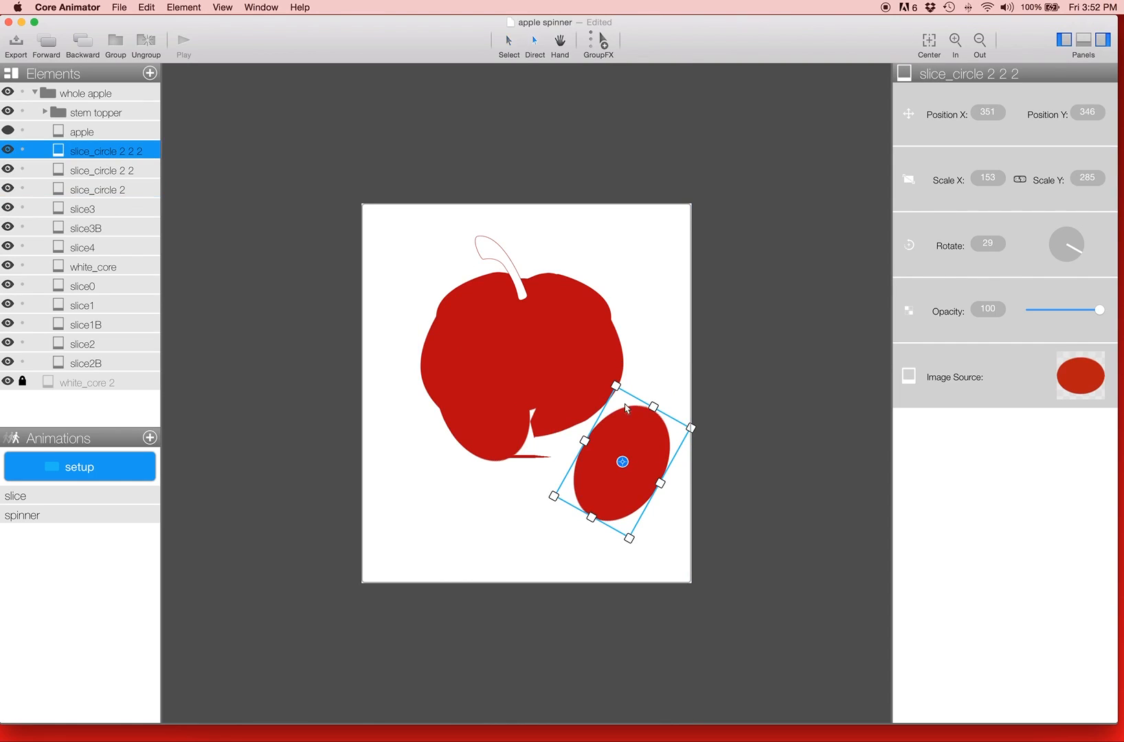
pyautogui.press('super+z')
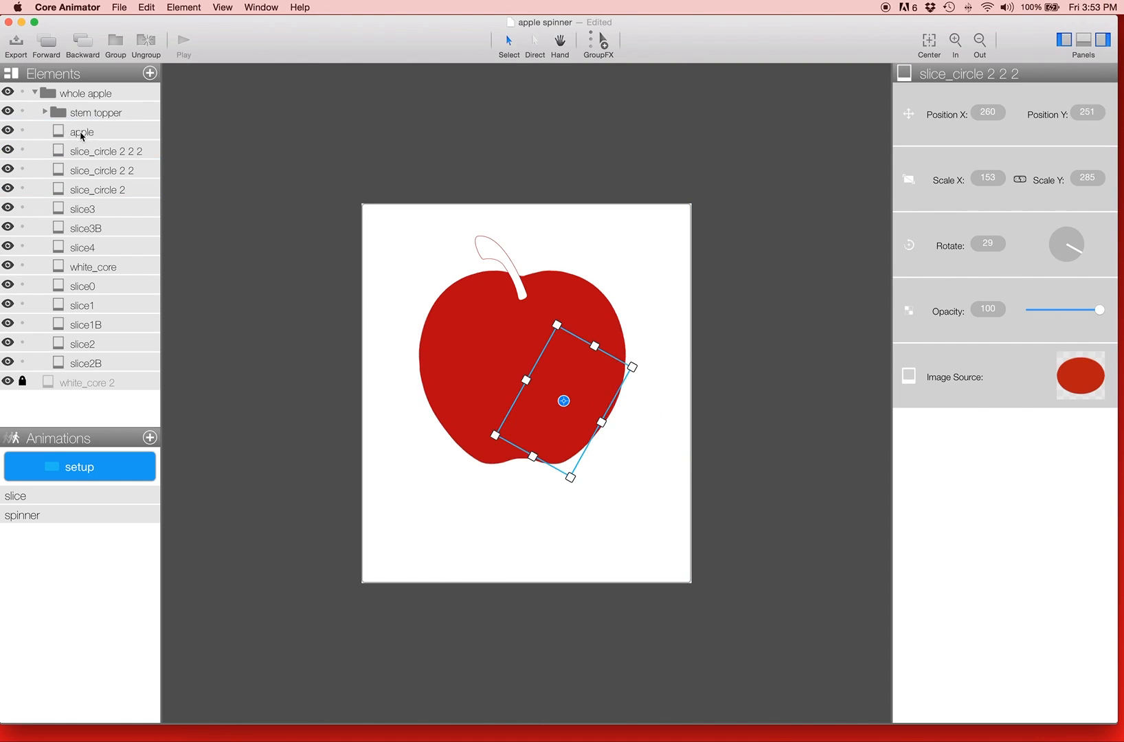
# Step: Move the apple element aside to expose the pieces beneath it, undo the move and clear the selection
pyautogui.click(88, 134)
pyautogui.moveTo(492, 328); pyautogui.dragTo(350, 481)
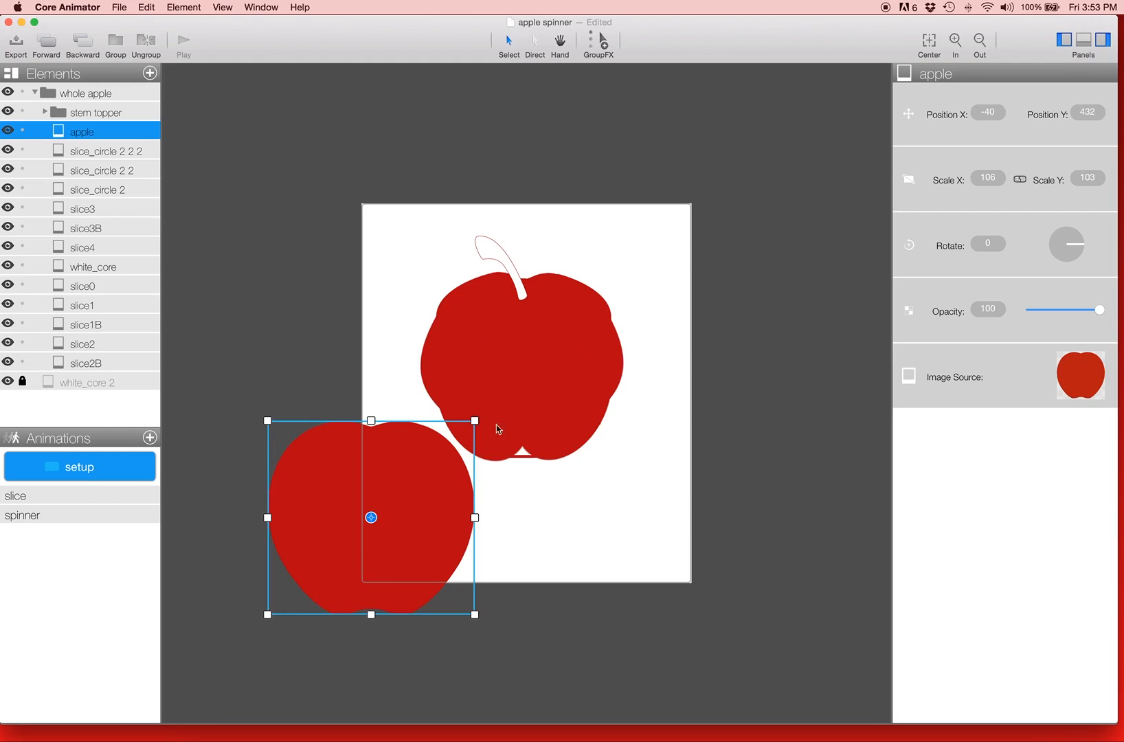
pyautogui.press('super+z')
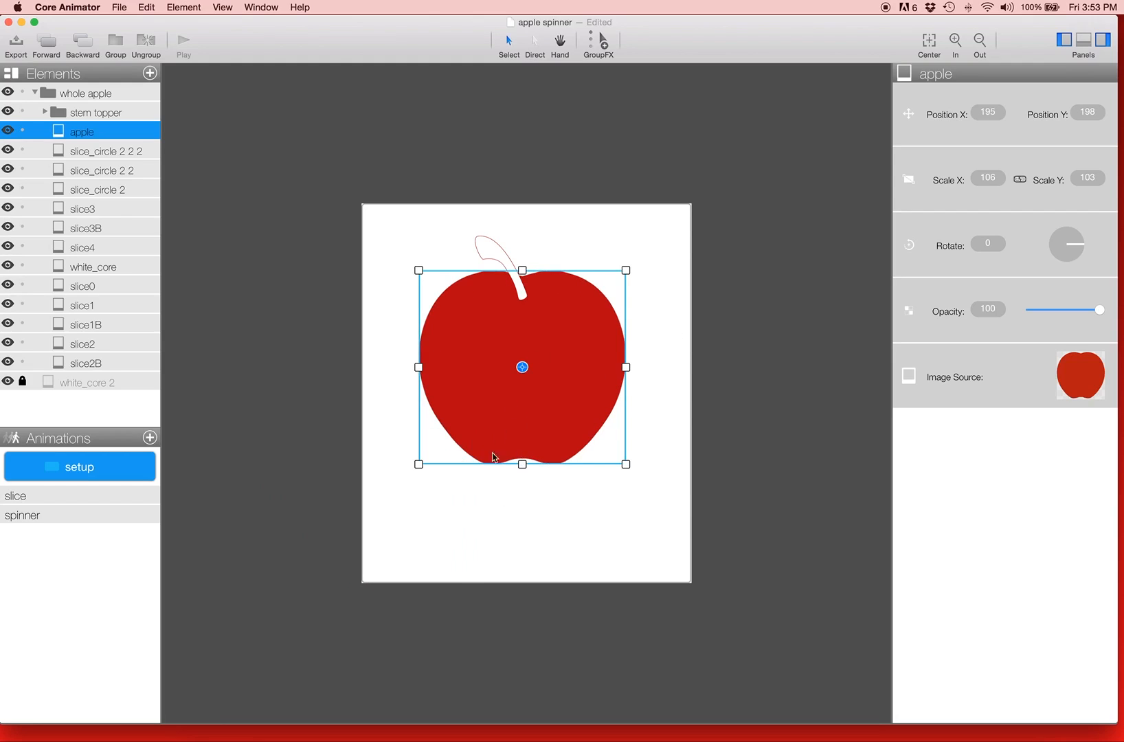
pyautogui.click(439, 535)
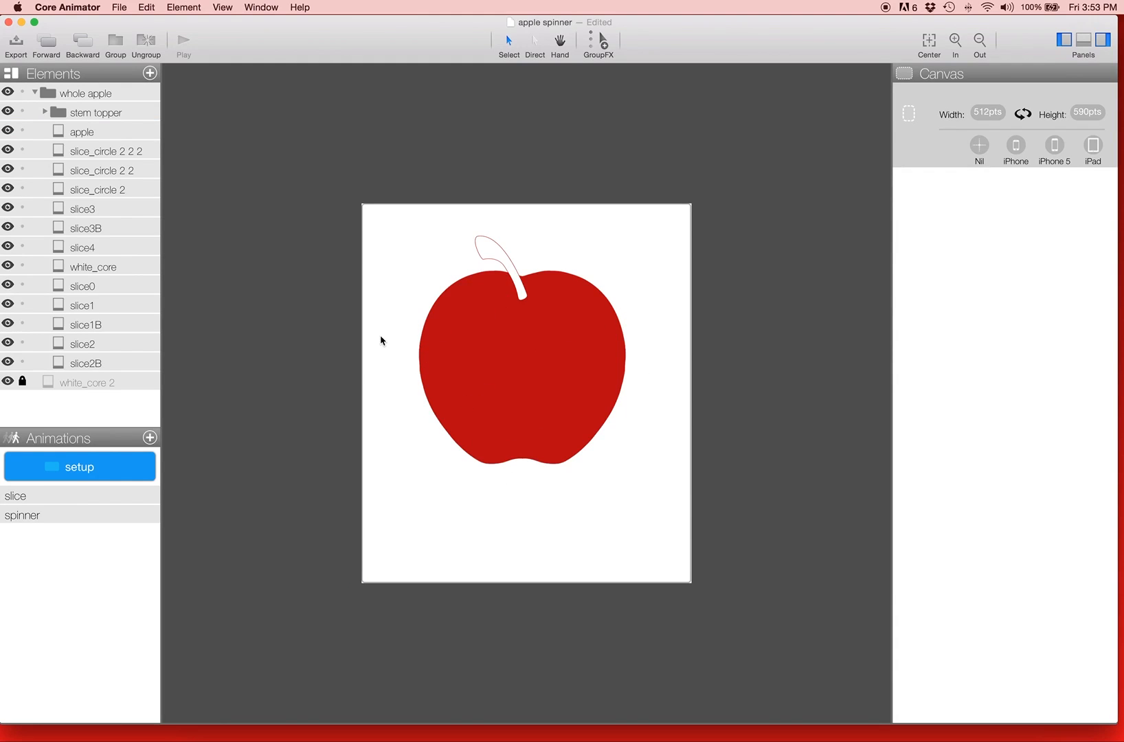
# Step: Open the slice animation and enlarge the animation list and timeline to expose the keyframe tracks
pyautogui.moveTo(96, 439); pyautogui.dragTo(96, 411)
pyautogui.click(85, 467)
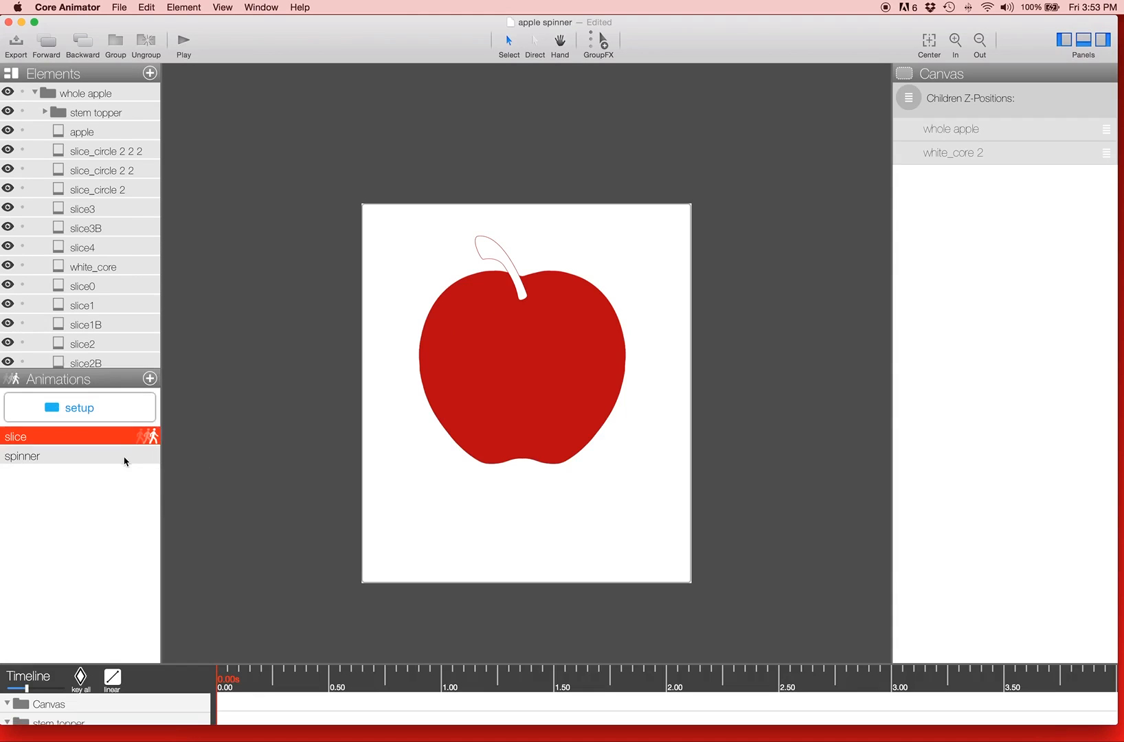
pyautogui.click(339, 562)
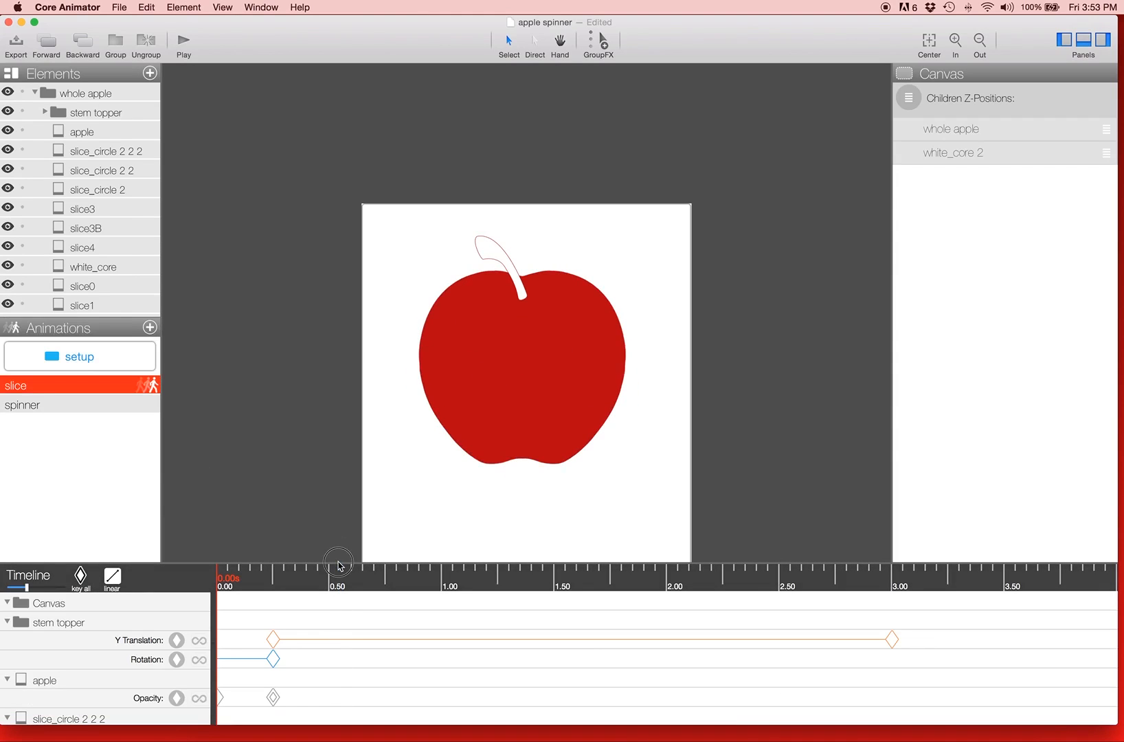
pyautogui.moveTo(339, 562); pyautogui.dragTo(327, 410)
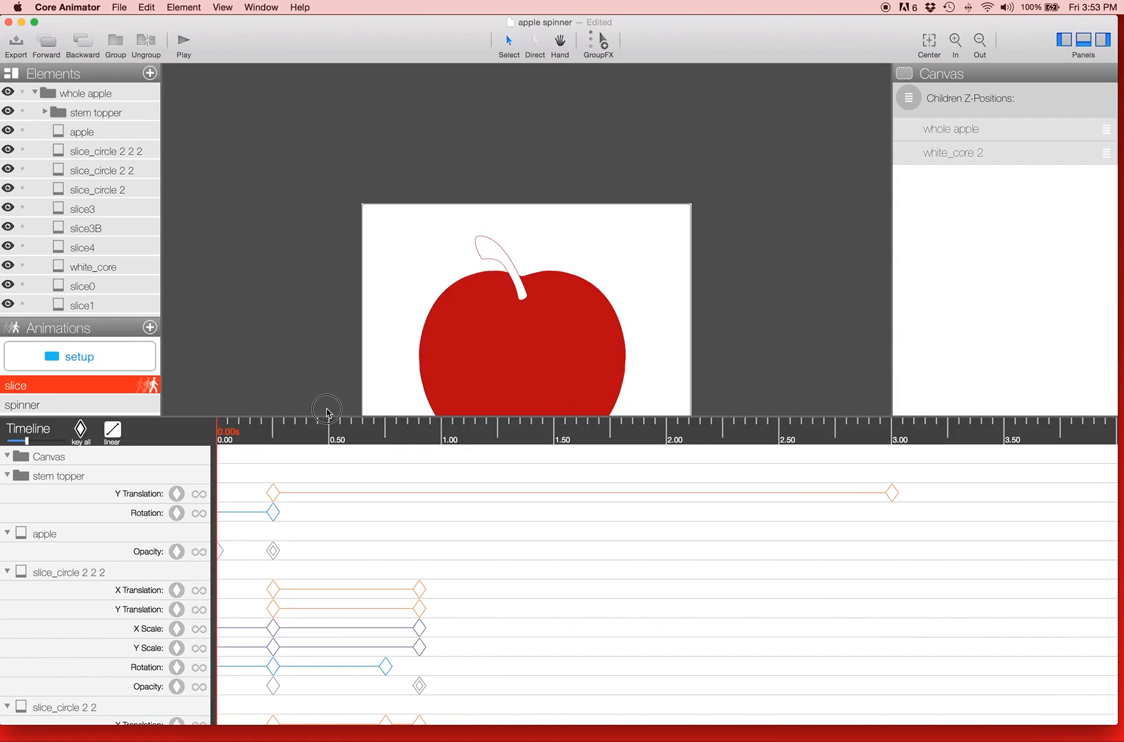
pyautogui.scroll(-5, 303, 286)
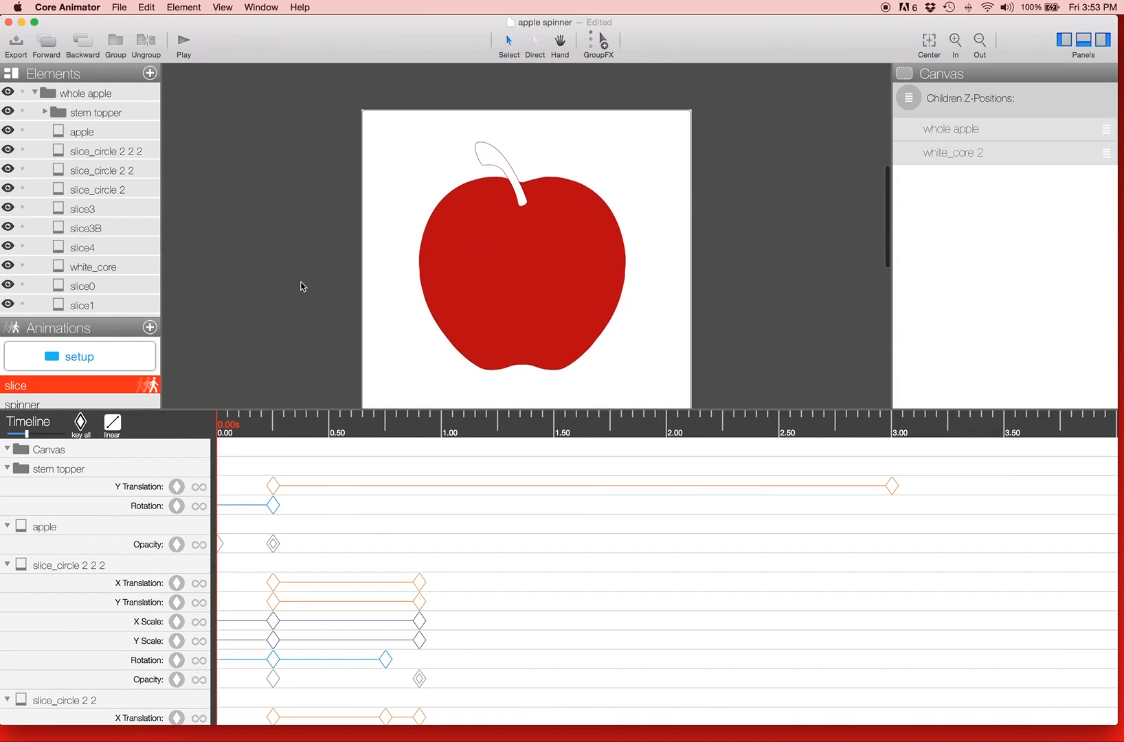
# Step: Scrub the slice animation from the start to 3.00 s, and return the playhead to 0.25 s
pyautogui.moveTo(232, 426); pyautogui.dragTo(891, 431)
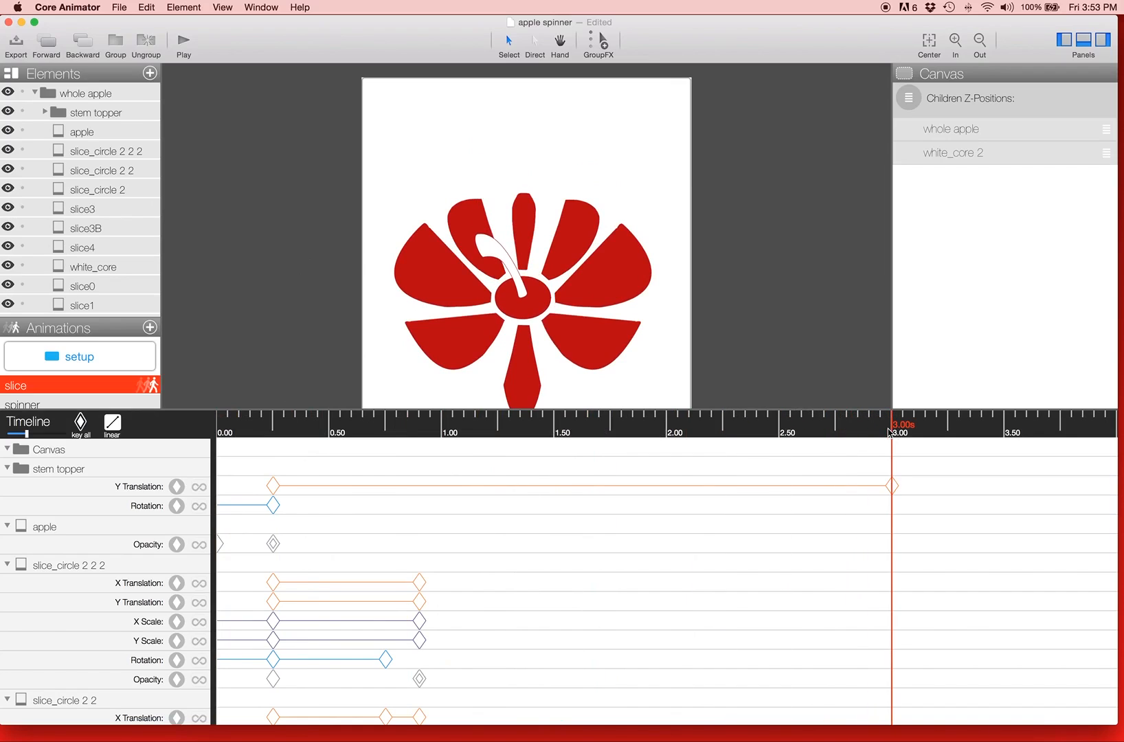
pyautogui.click(274, 420)
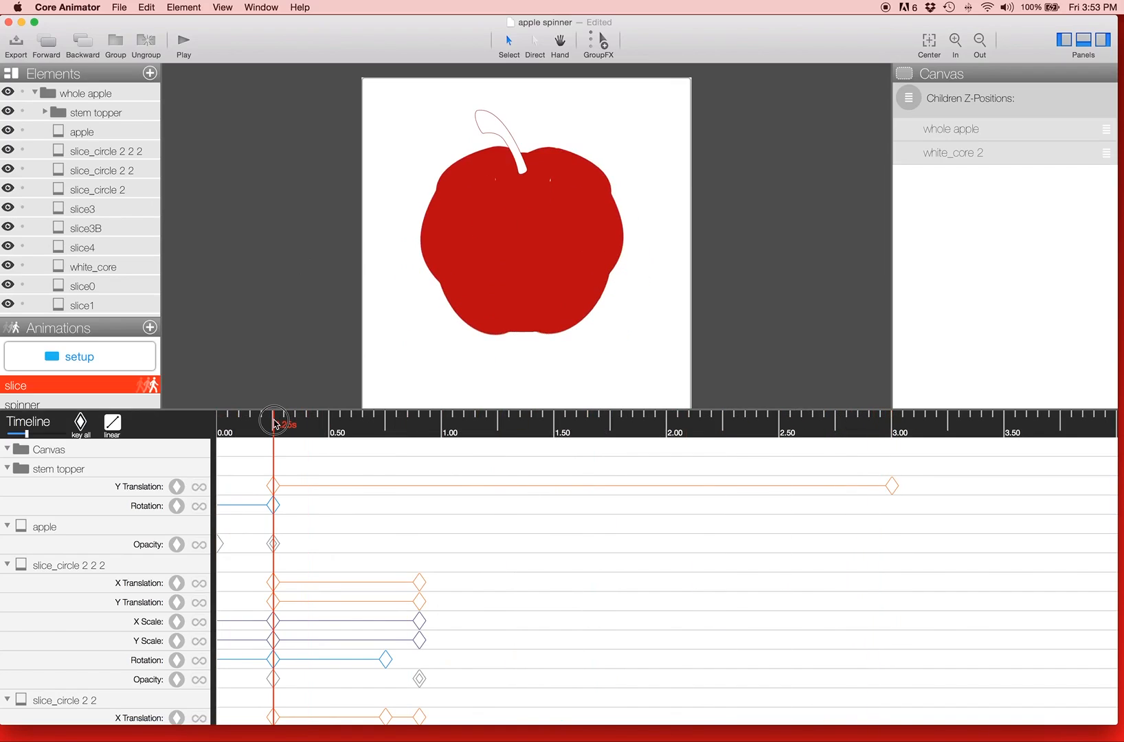
pyautogui.click(287, 421)
pyautogui.moveTo(287, 421)
pyautogui.mouseDown()
pyautogui.moveTo(223, 426)
pyautogui.moveTo(275, 430)
pyautogui.mouseUp()
# Step: Inspect the apple's opacity keyframe at 0.25 s, and scrub to 0.45 s to examine slice_circle 2 2 2
pyautogui.click(68, 528)
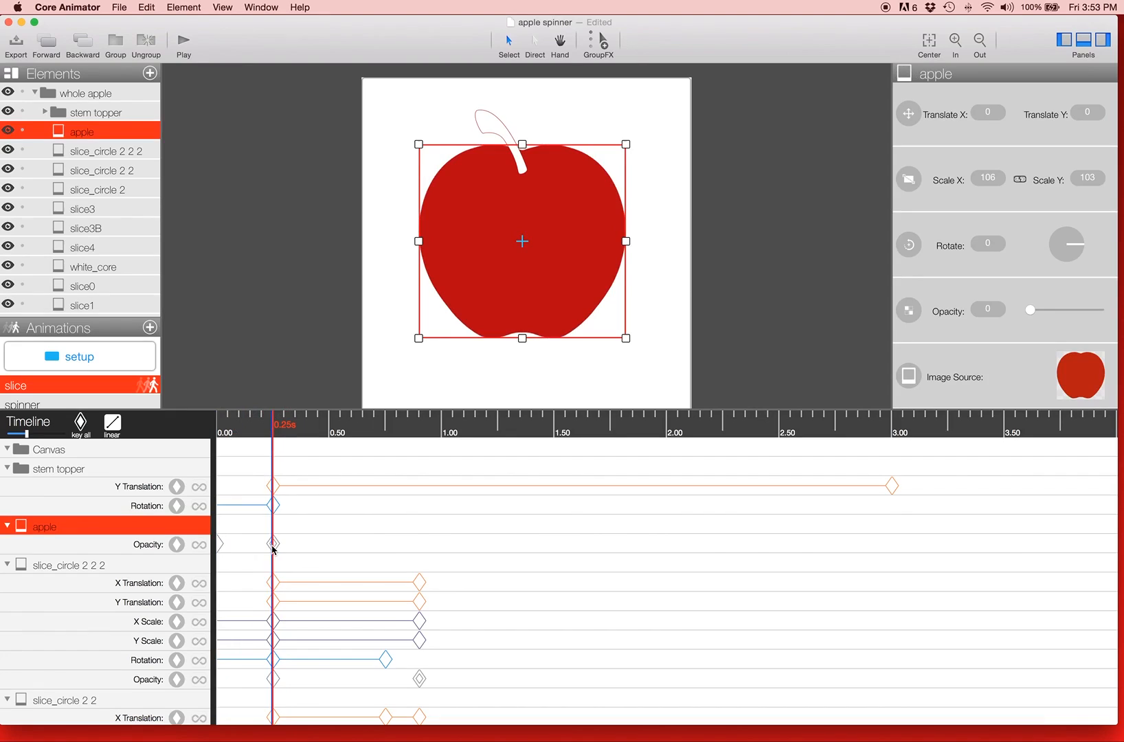
pyautogui.click(264, 425)
pyautogui.moveTo(263, 424); pyautogui.dragTo(318, 433)
pyautogui.click(110, 152)
pyautogui.click(281, 321)
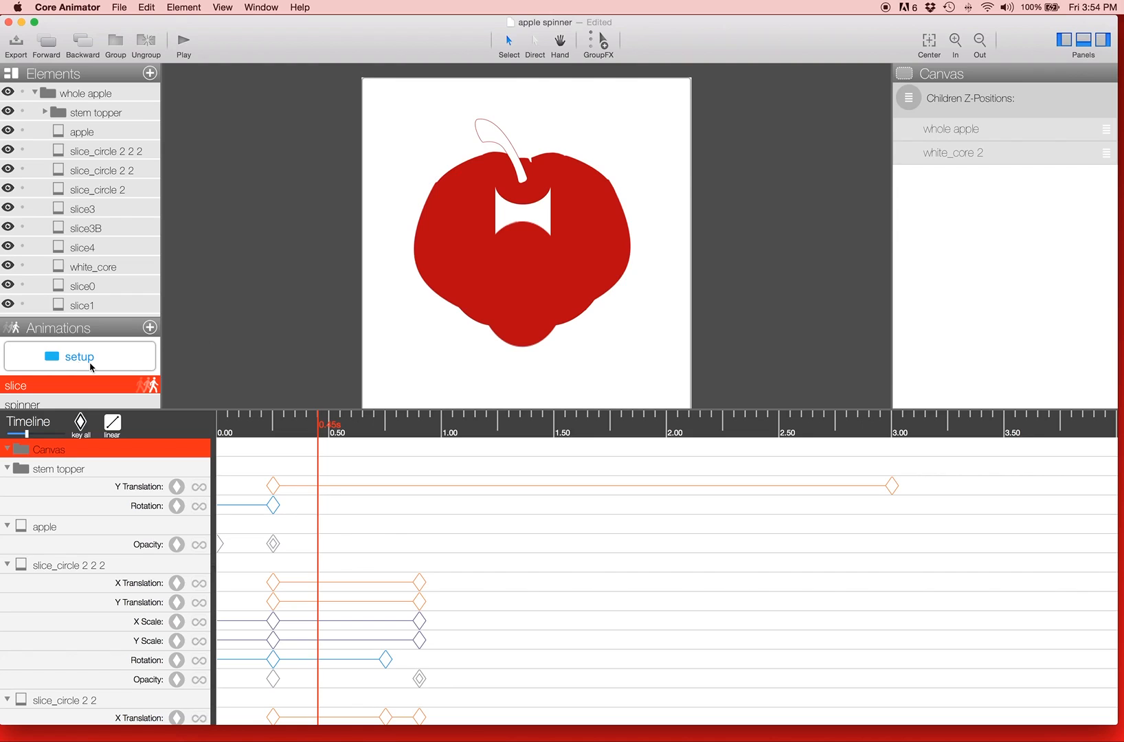
# Step: Open the spinner animation and place its playhead at 0.30 s
pyautogui.scroll(-1, 79, 378)
pyautogui.click(71, 399)
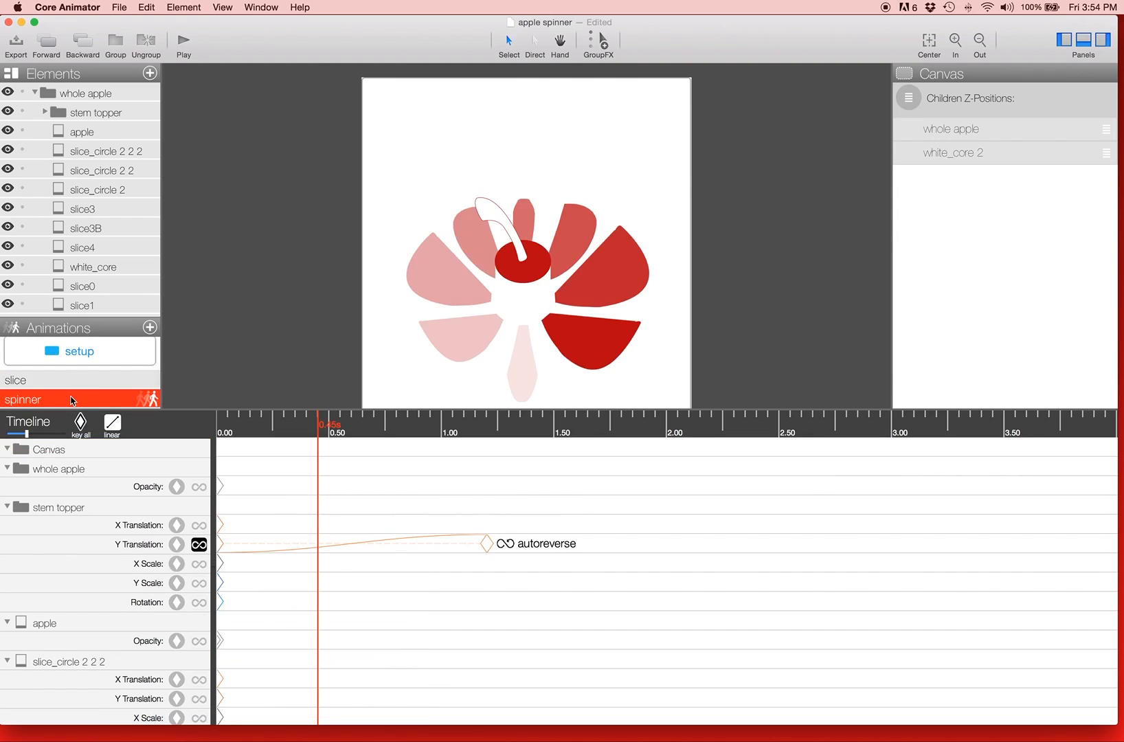
pyautogui.click(152, 400)
pyautogui.click(283, 428)
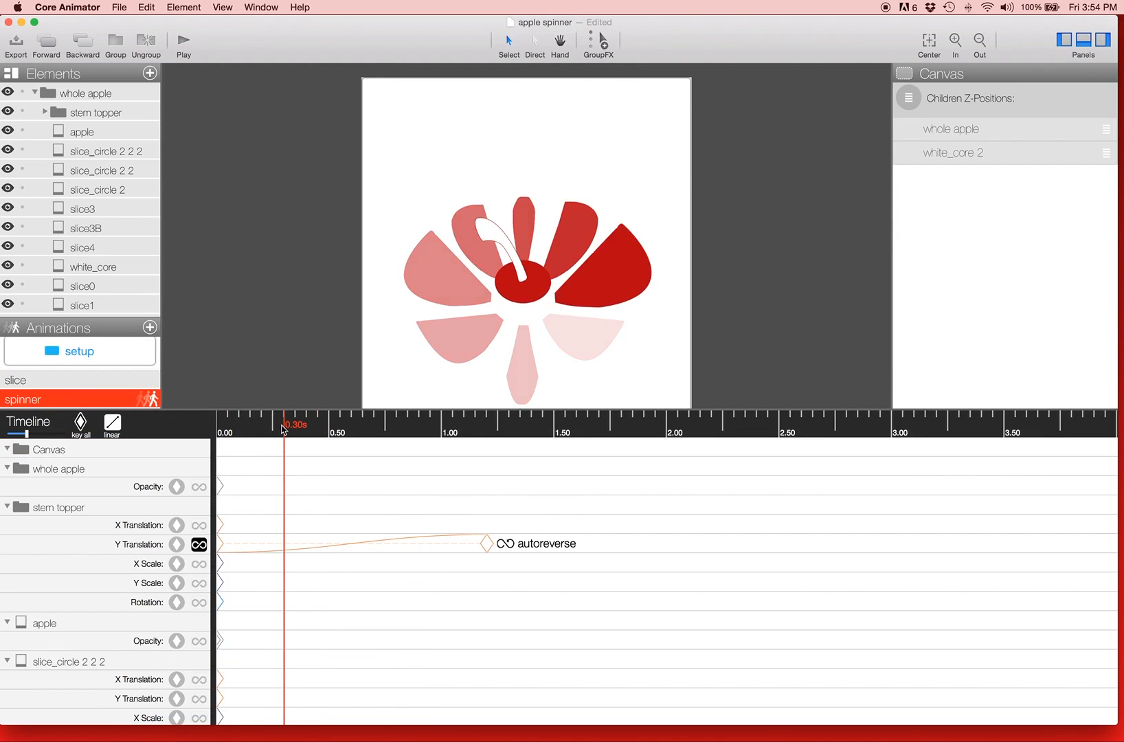
# Step: Return the spinner animation to 0.00 s at a finer time scale to examine the slices' starting opacities
pyautogui.press('super+=')
pyautogui.press('super+=')
pyautogui.press('super+=')
pyautogui.press('super+=')
pyautogui.press('super+=')
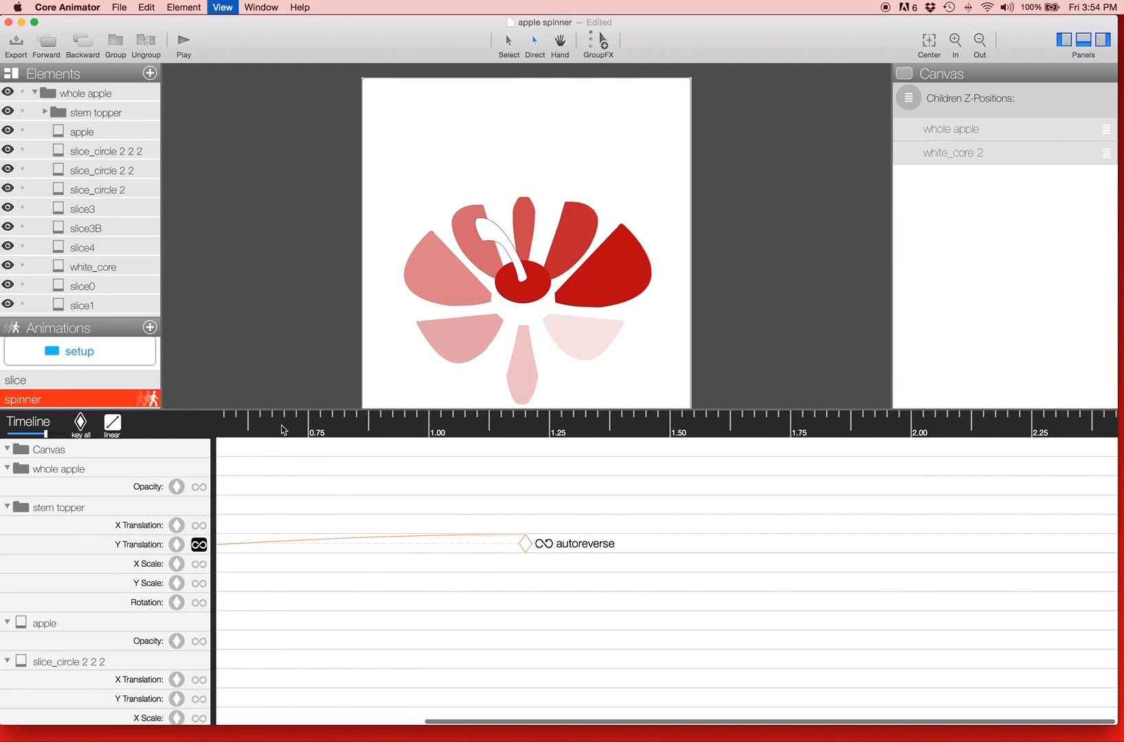
pyautogui.press('super+=')
pyautogui.press('super+=')
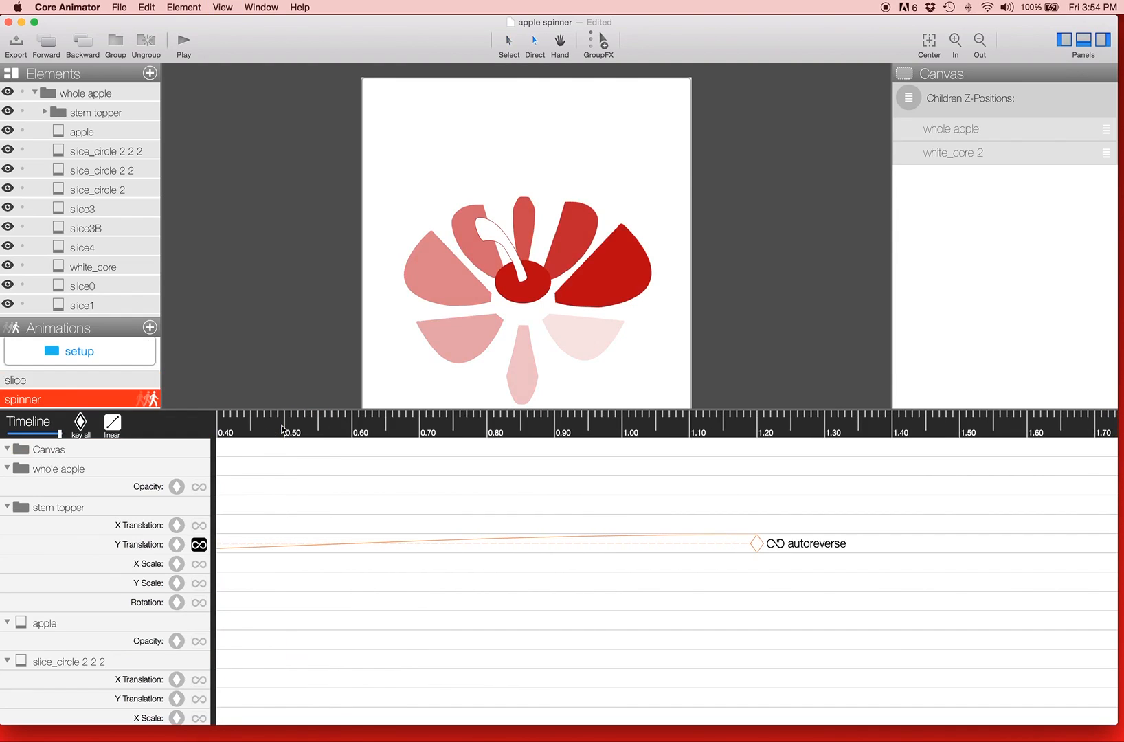
pyautogui.hscroll(-5, 281, 430)
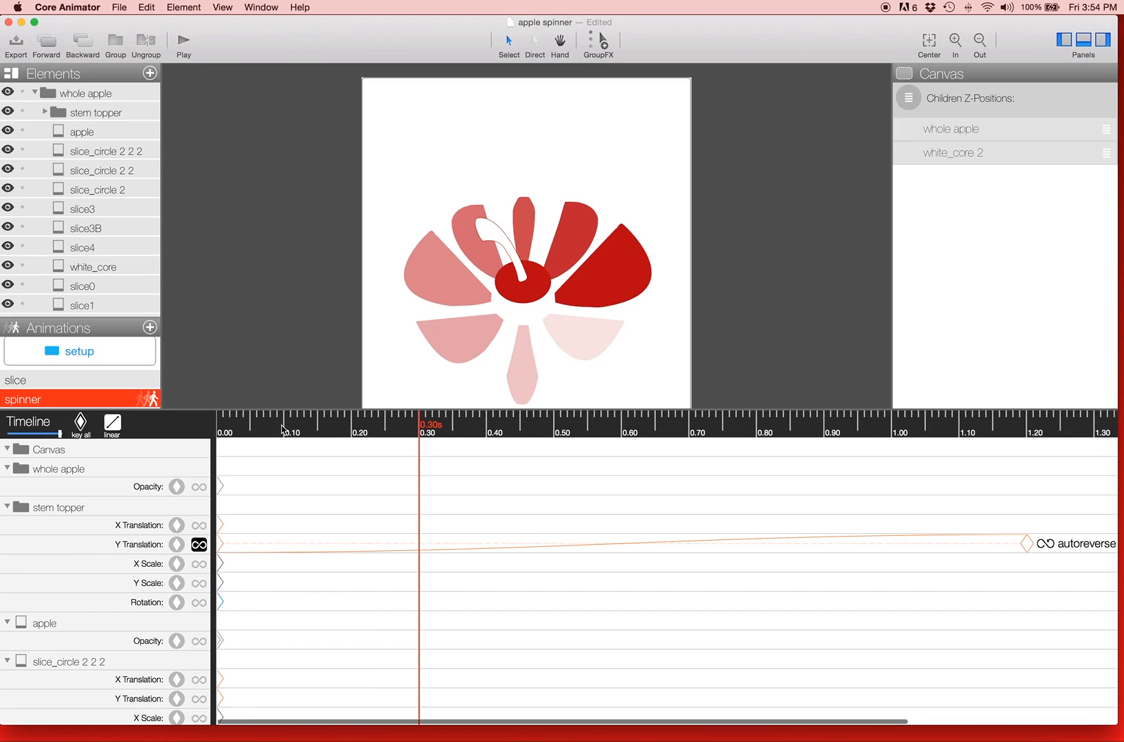
pyautogui.click(250, 427)
pyautogui.click(208, 427)
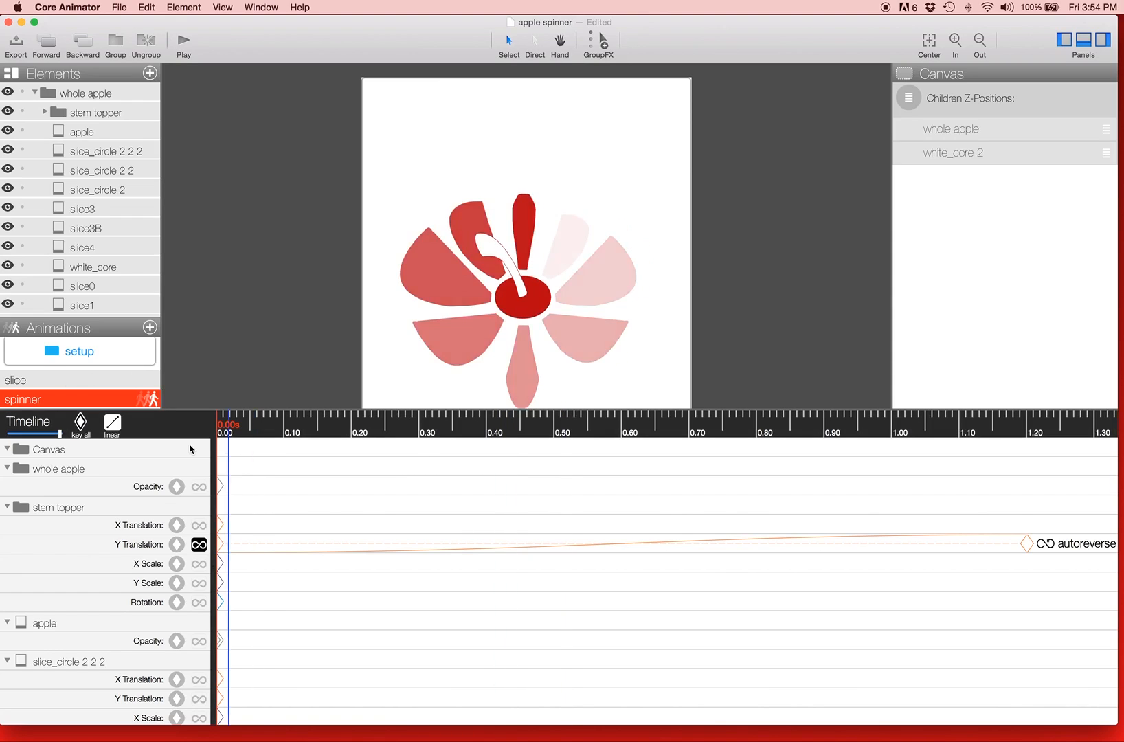
pyautogui.click(225, 430)
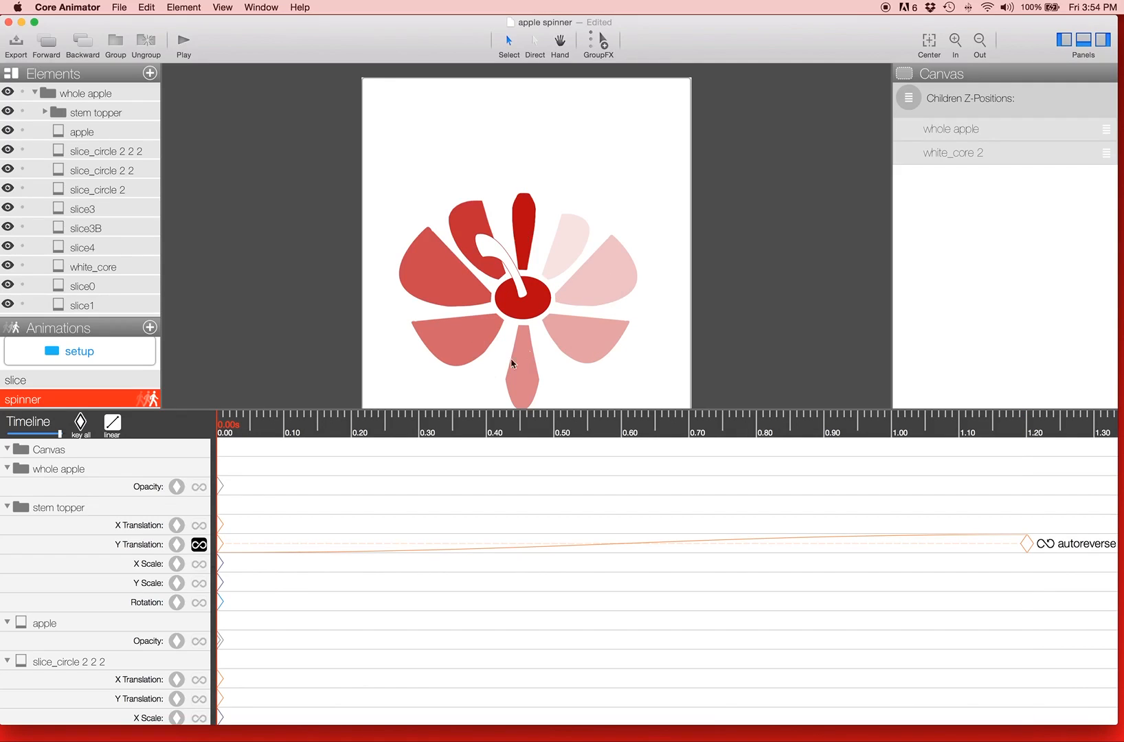
# Step: Step the spinner playhead through 0.15, 0.30, 0.45 and 0.60 s to examine how the slice opacities rotate
pyautogui.moveTo(380, 417); pyautogui.dragTo(317, 433)
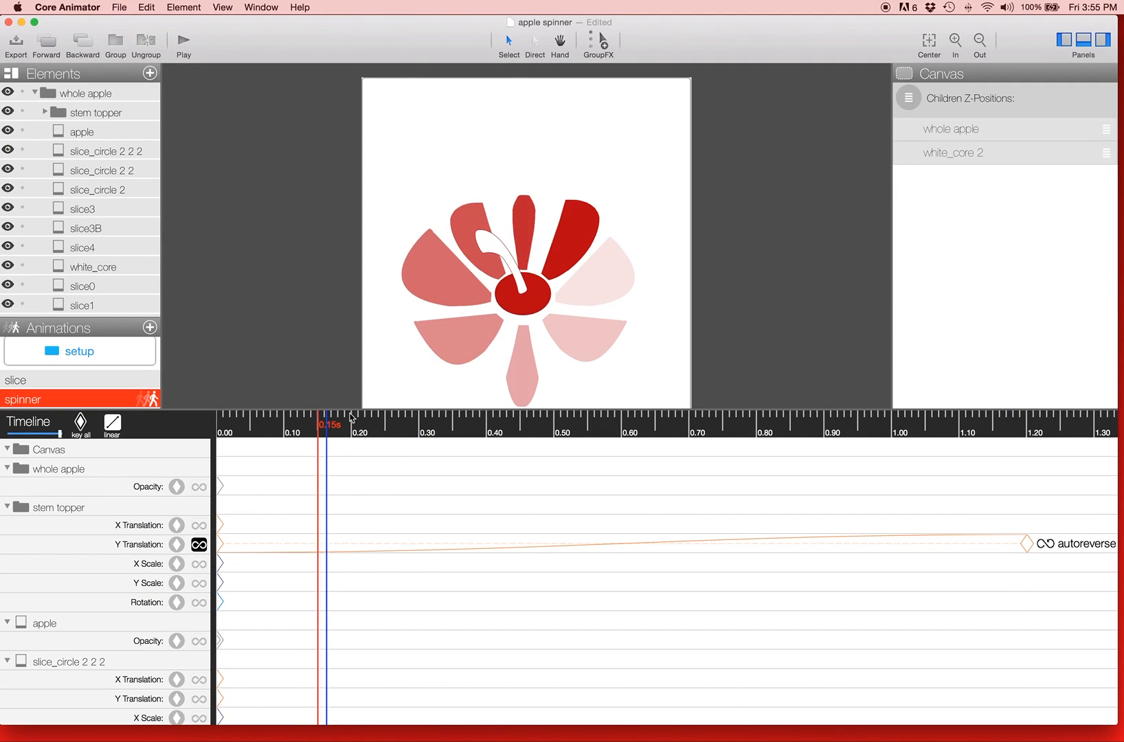
pyautogui.click(420, 431)
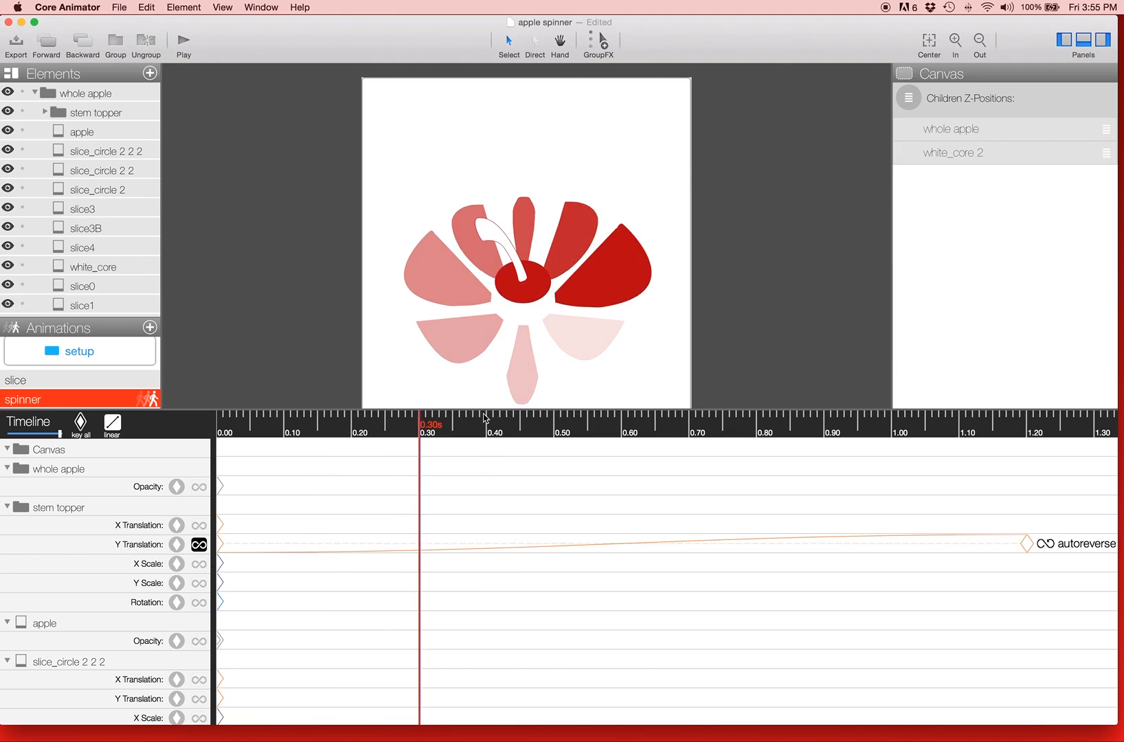
pyautogui.click(516, 429)
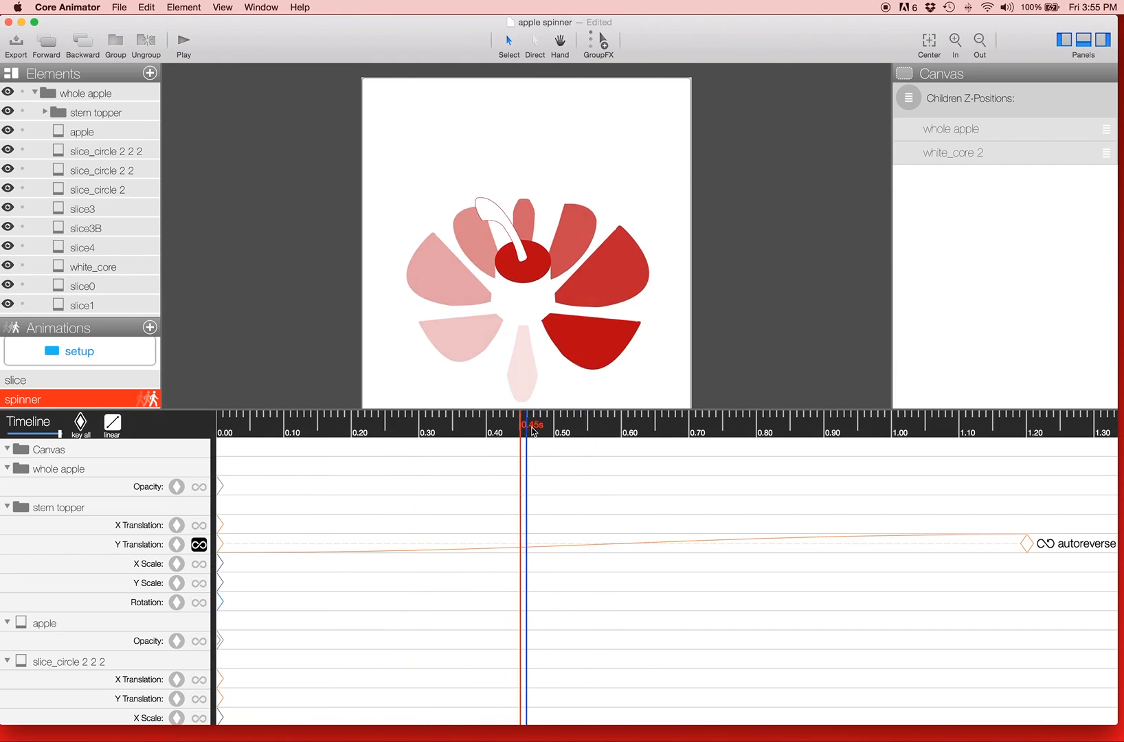
pyautogui.click(625, 430)
pyautogui.click(622, 431)
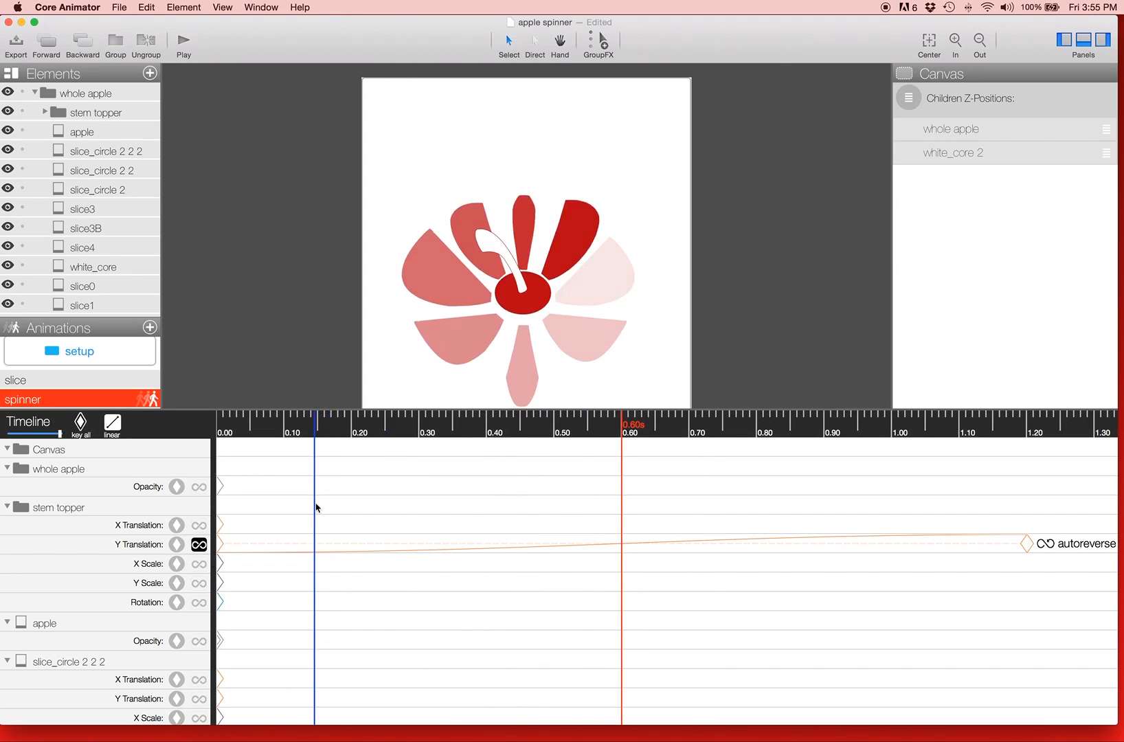
# Step: Scrub the spinner animation from 0.00 s to 1.20 s to examine the stem topper's vertical movement
pyautogui.scroll(-3, 311, 514)
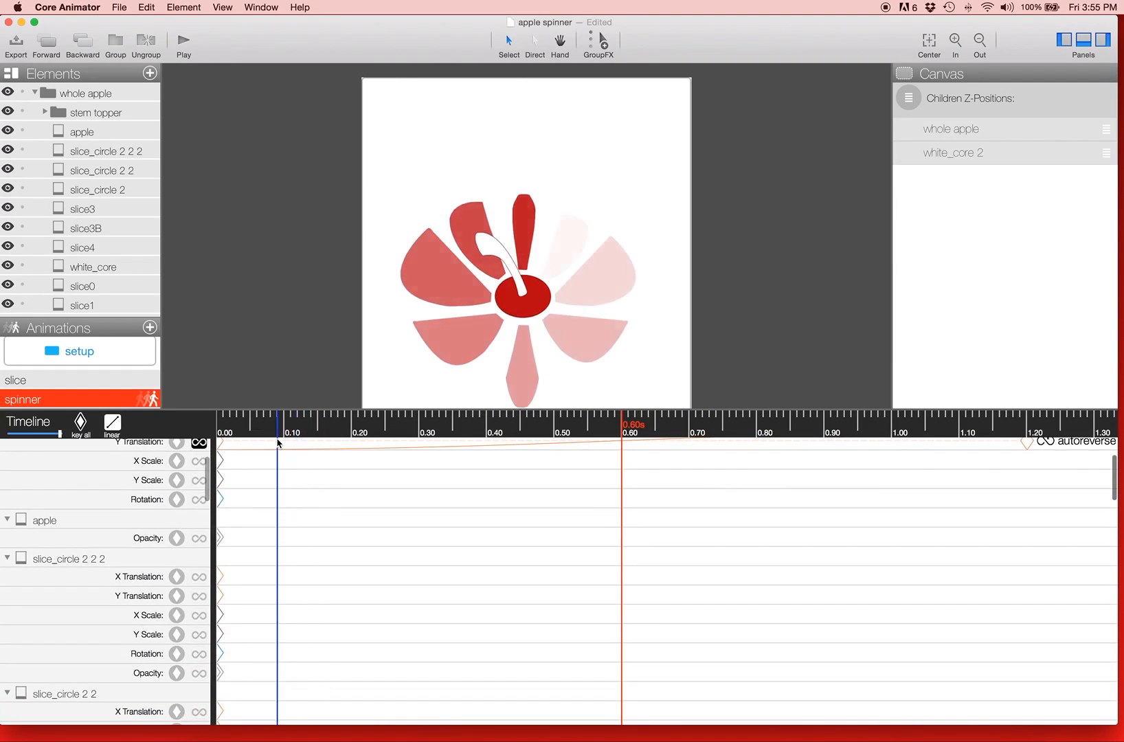
pyautogui.moveTo(328, 430); pyautogui.dragTo(191, 432)
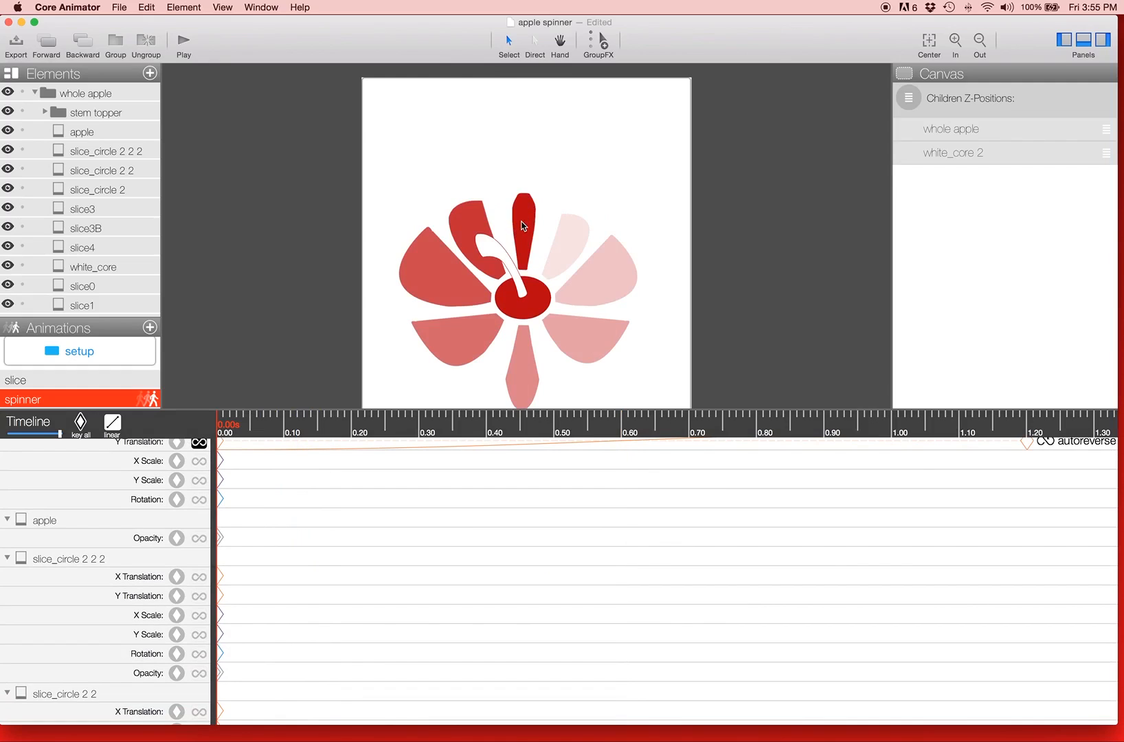
pyautogui.moveTo(509, 450); pyautogui.dragTo(1033, 429)
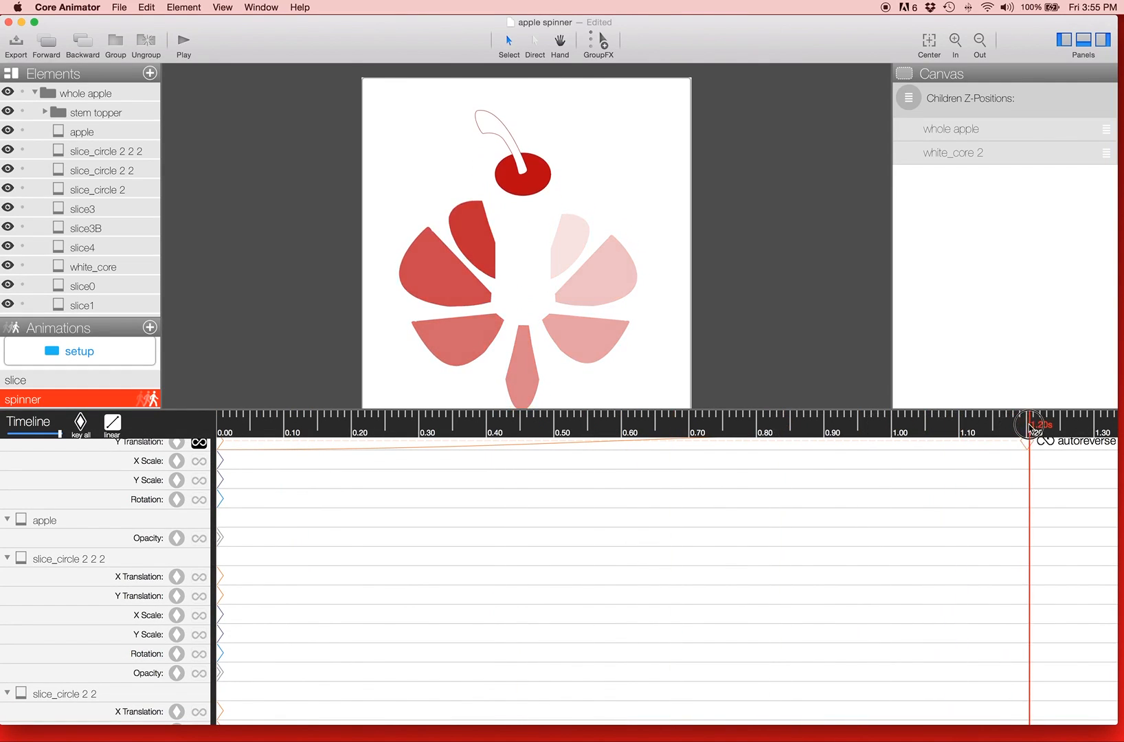
# Step: Hide the stem topper group and white_core, and scrub the spinner animation to 0.44 s
pyautogui.click(8, 112)
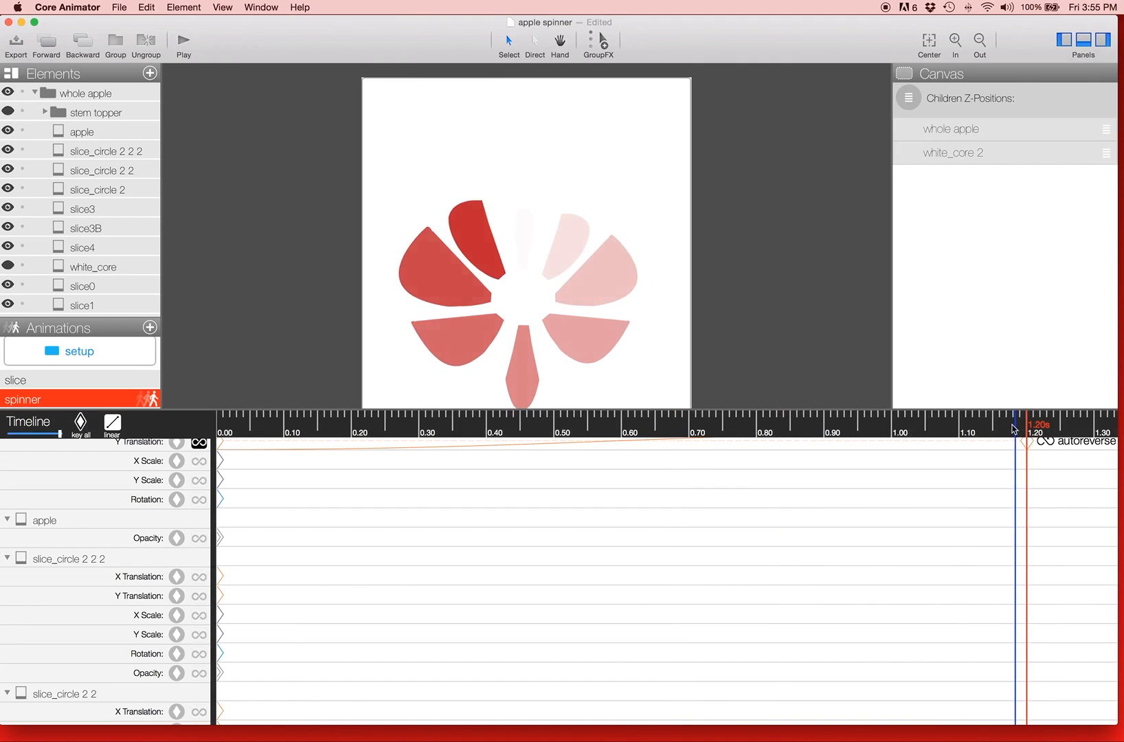
pyautogui.moveTo(719, 428); pyautogui.dragTo(514, 433)
pyautogui.click(431, 432)
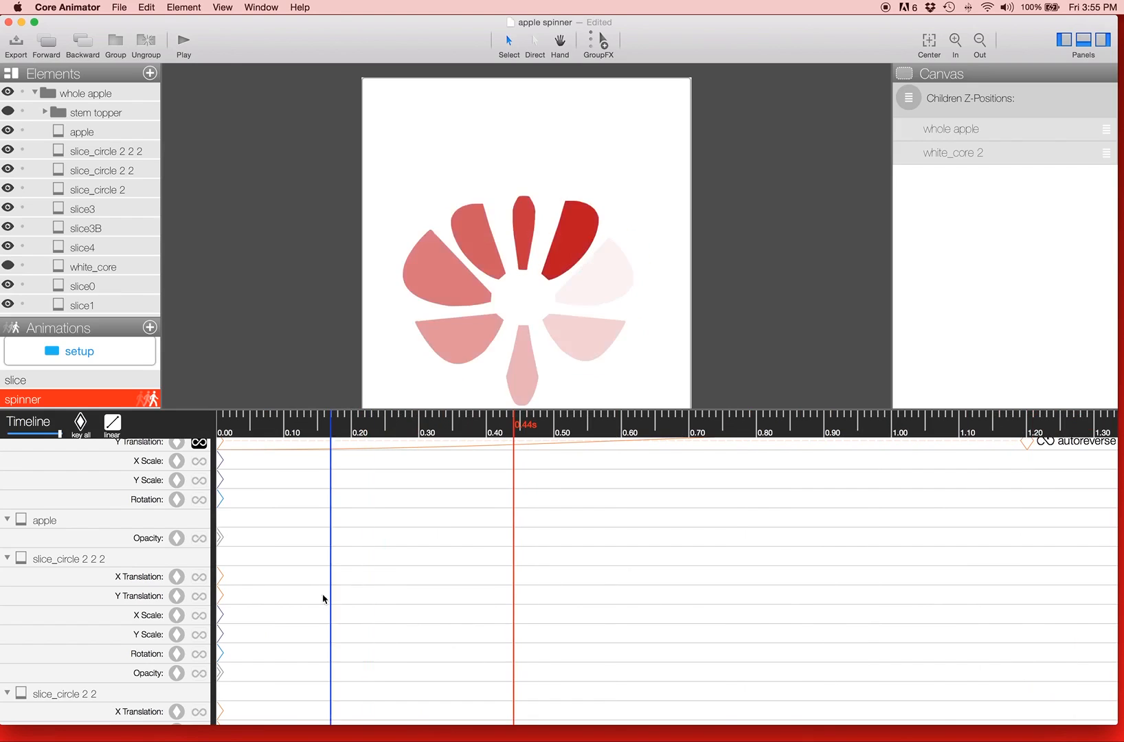
# Step: Select slice0 and compare its scale and opacity at 0.00 s and 1.20 s in the spinner animation
pyautogui.click(112, 287)
pyautogui.scroll(-8, 442, 481)
pyautogui.scroll(-10, 443, 481)
pyautogui.scroll(3, 443, 483)
pyautogui.moveTo(514, 424); pyautogui.dragTo(215, 432)
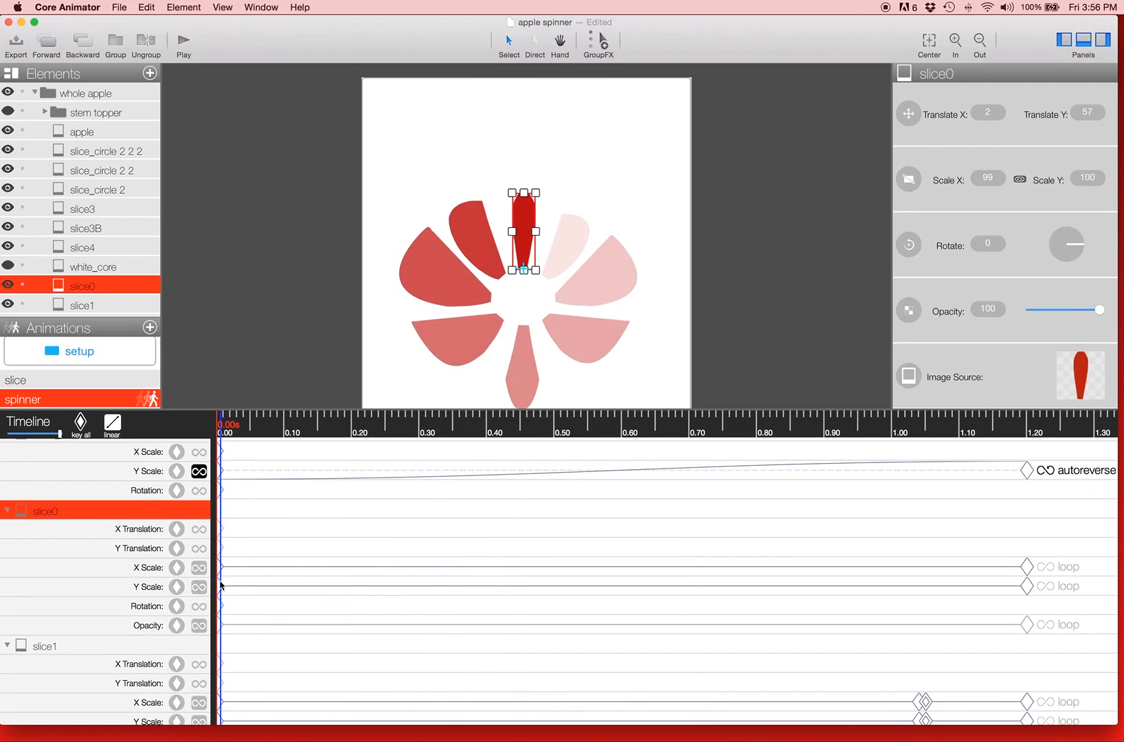
pyautogui.moveTo(236, 421); pyautogui.dragTo(1029, 431)
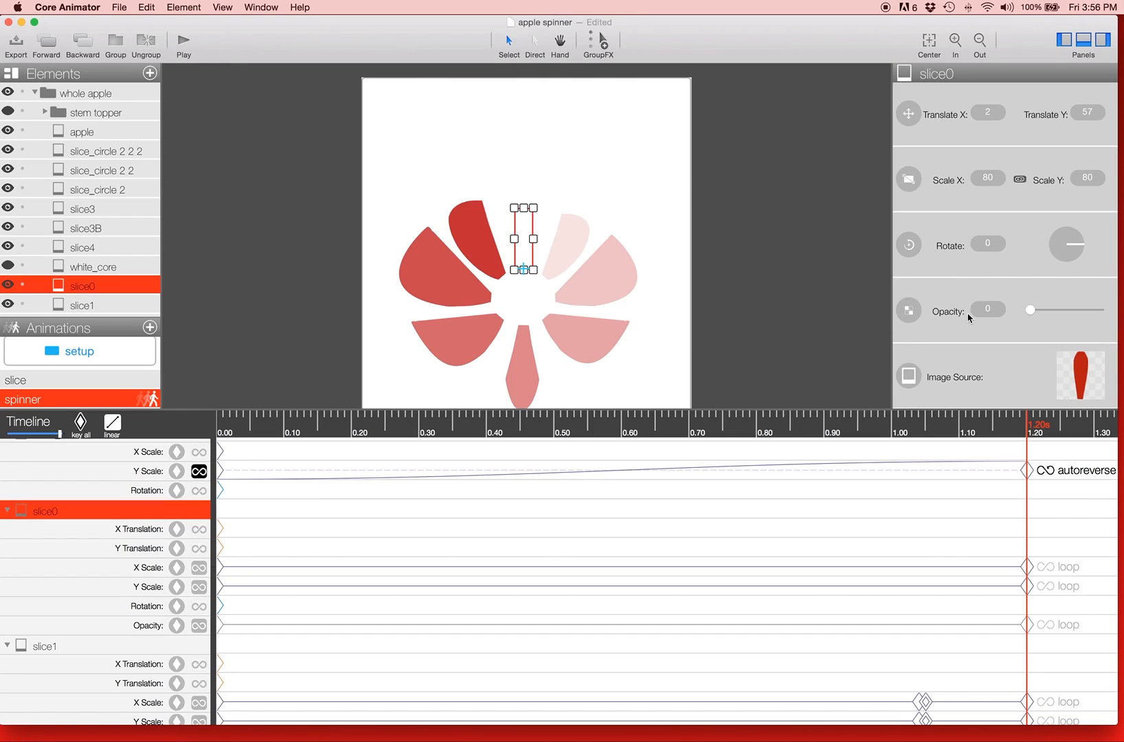
# Step: Select slice1B and examine its scale and opacity around its paired keyframes at 0.14 s and 0.15 s
pyautogui.click(581, 243)
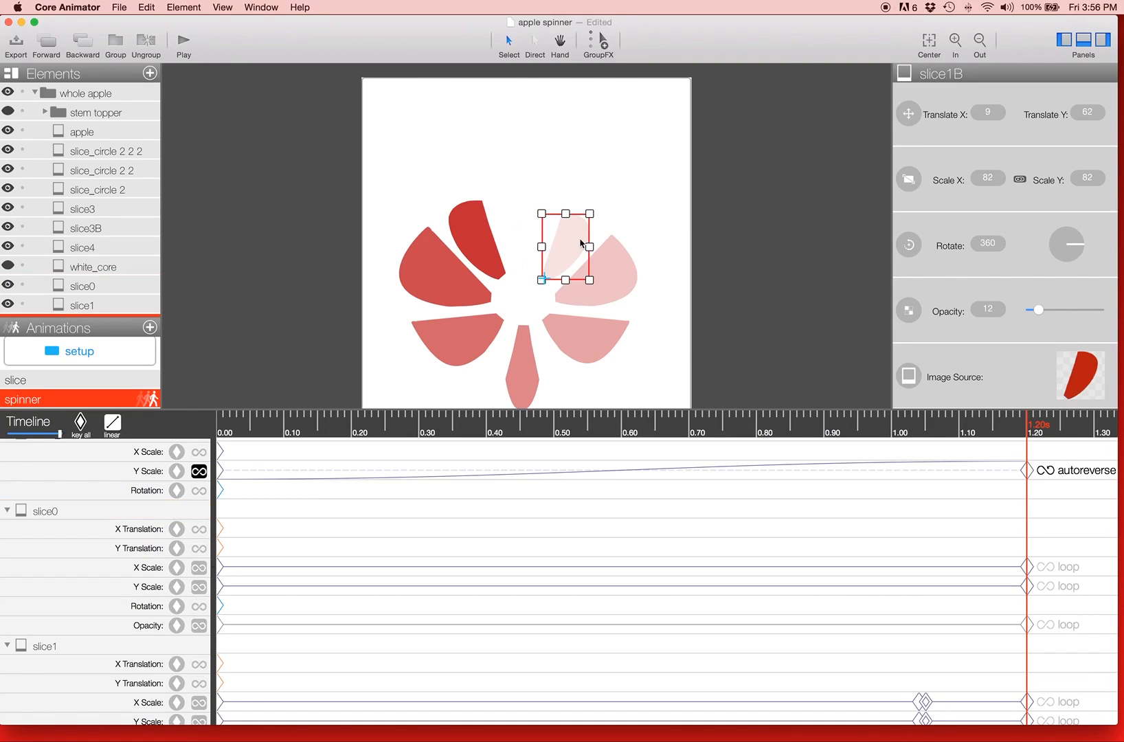
pyautogui.scroll(-3, 101, 227)
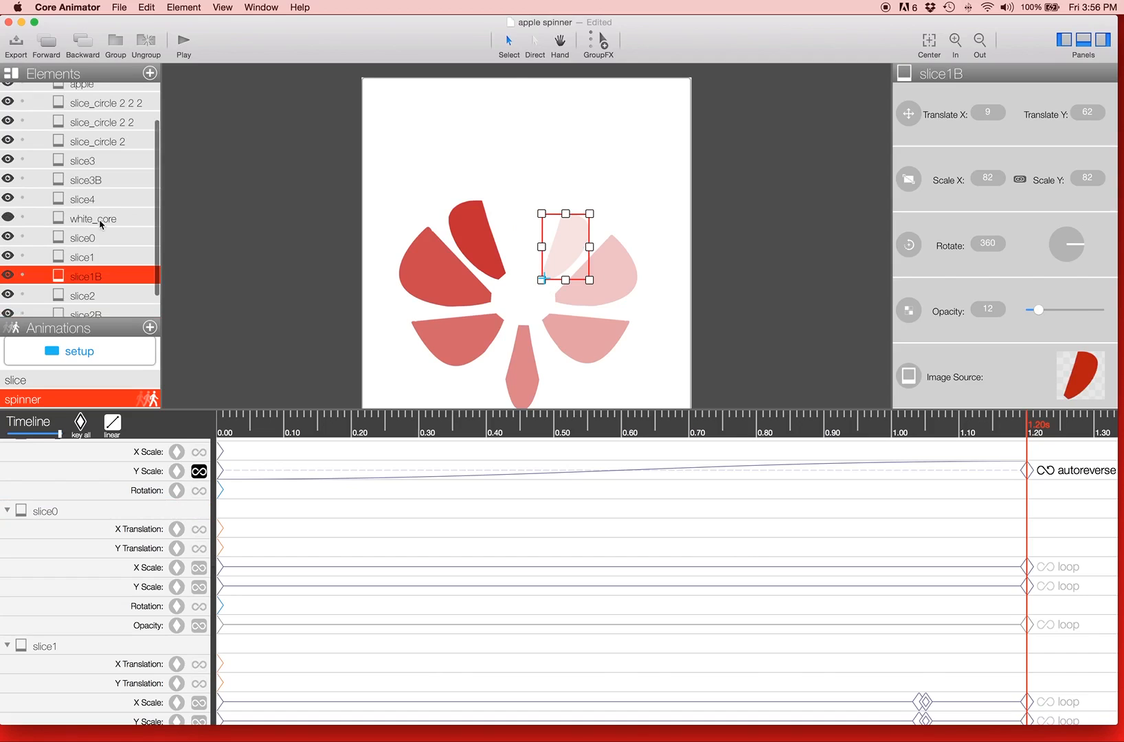
pyautogui.click(257, 426)
pyautogui.scroll(-3, 268, 498)
pyautogui.scroll(-3, 268, 497)
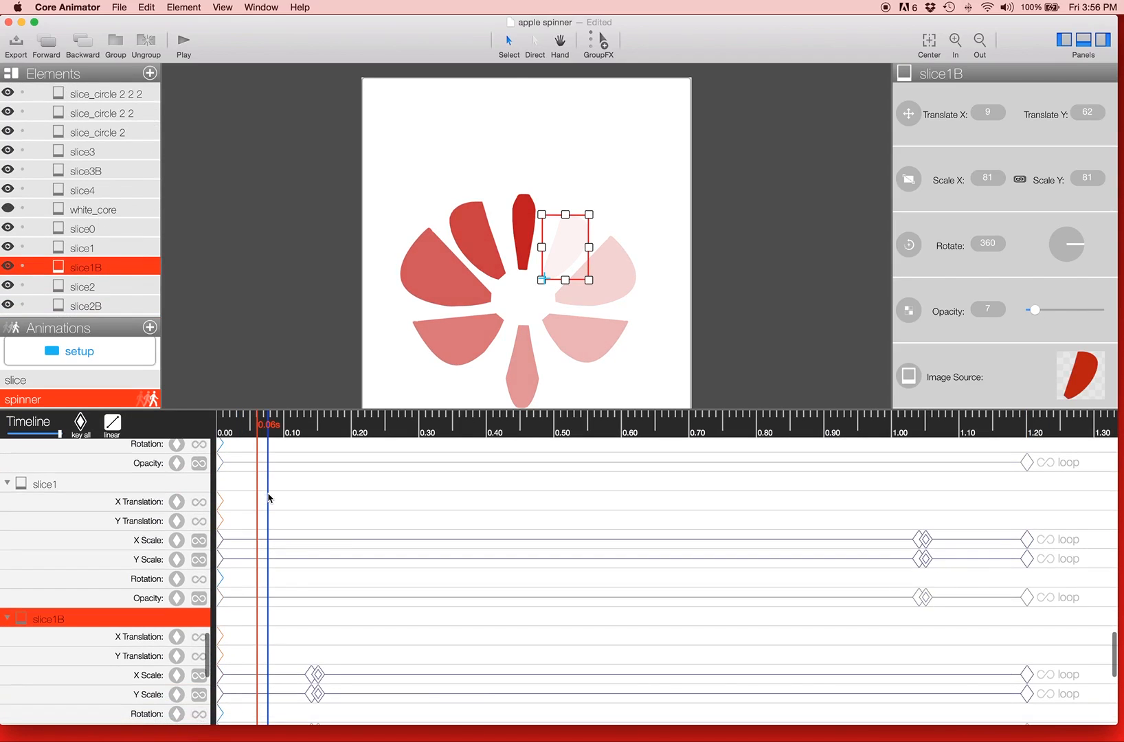
pyautogui.moveTo(285, 430); pyautogui.dragTo(316, 439)
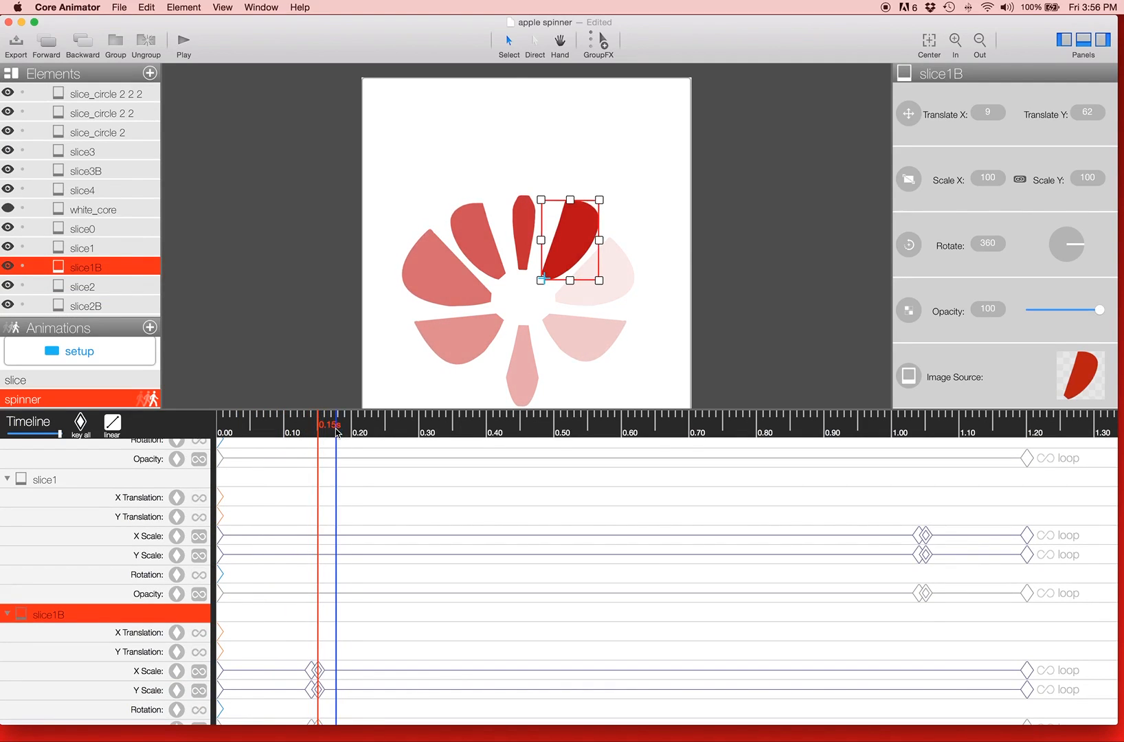
pyautogui.moveTo(326, 432); pyautogui.dragTo(310, 432)
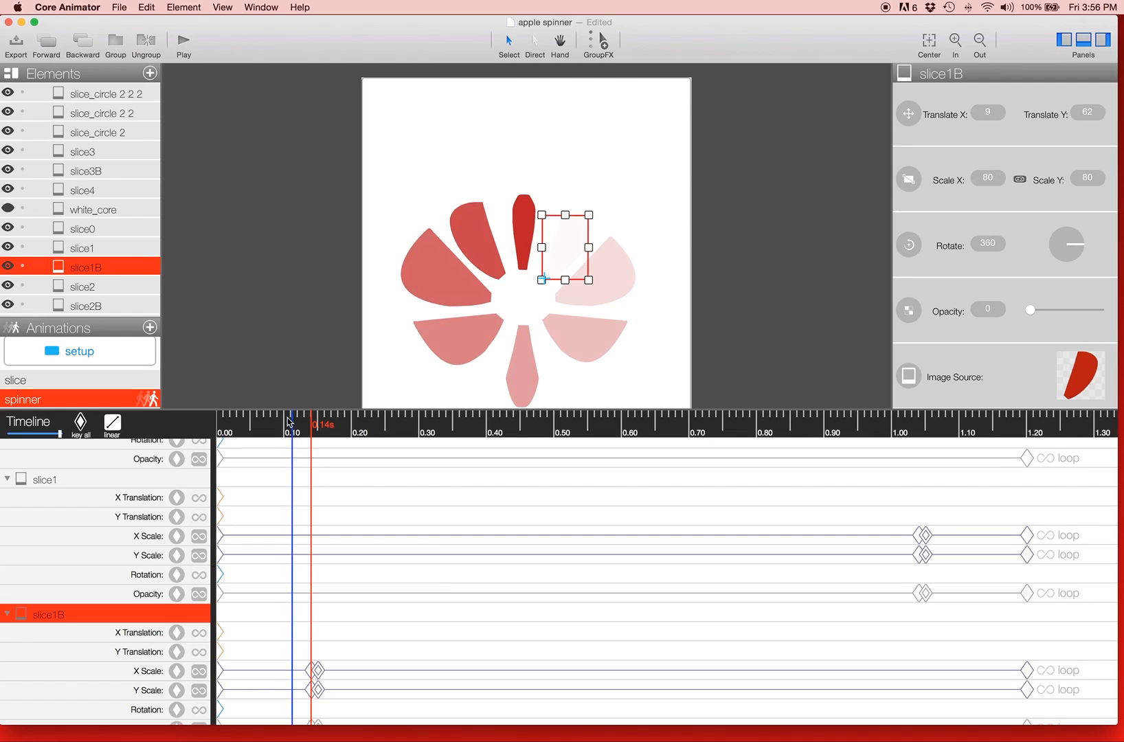
# Step: Compare slice1B's scale and opacity at the loop's start, 0.00 s, and end, 1.20 s
pyautogui.moveTo(294, 415); pyautogui.dragTo(222, 423)
pyautogui.press('space')
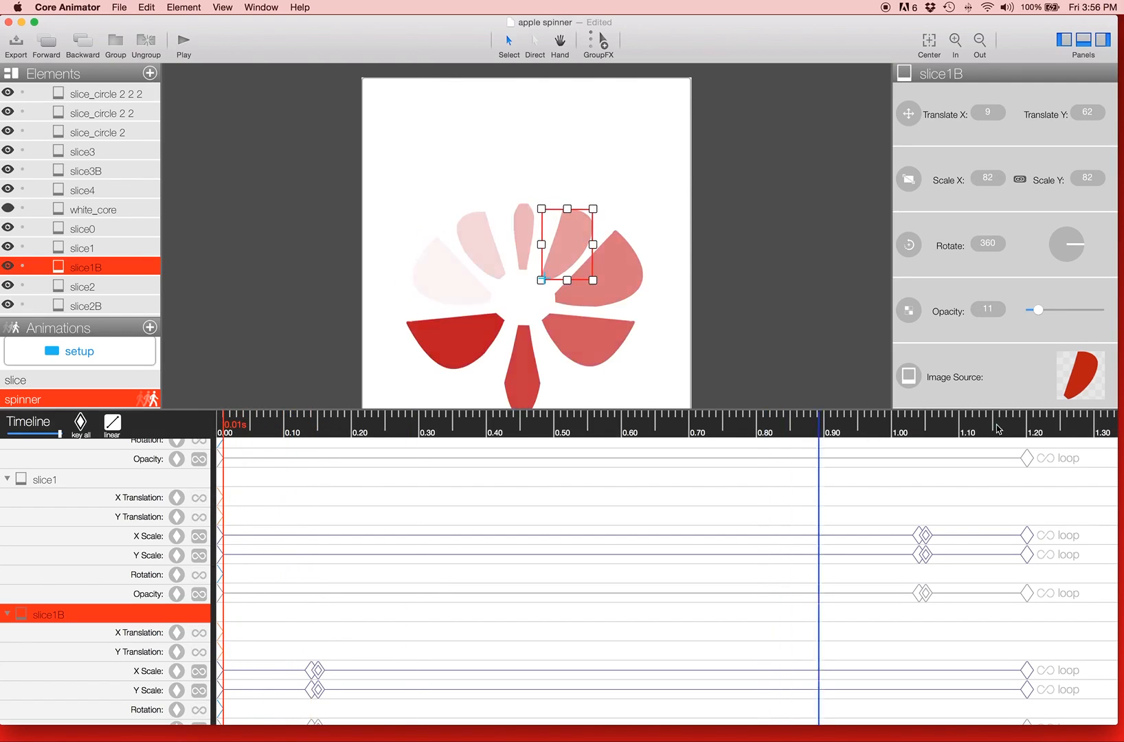
pyautogui.click(213, 432)
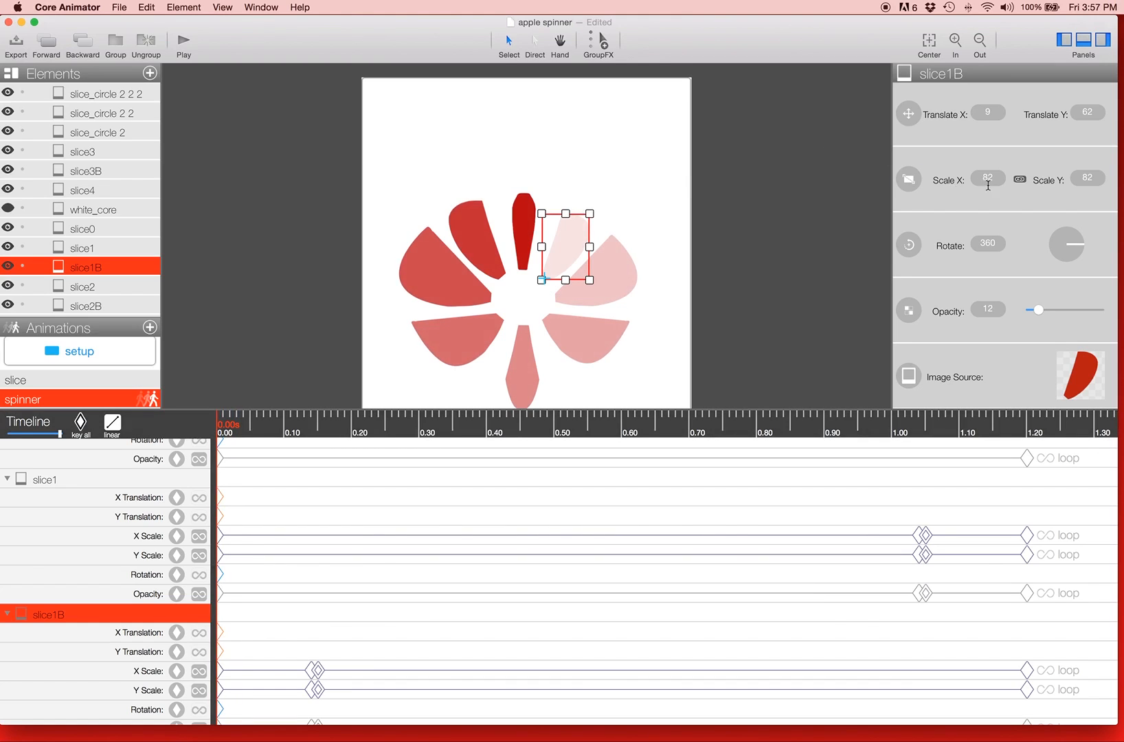
pyautogui.click(1029, 424)
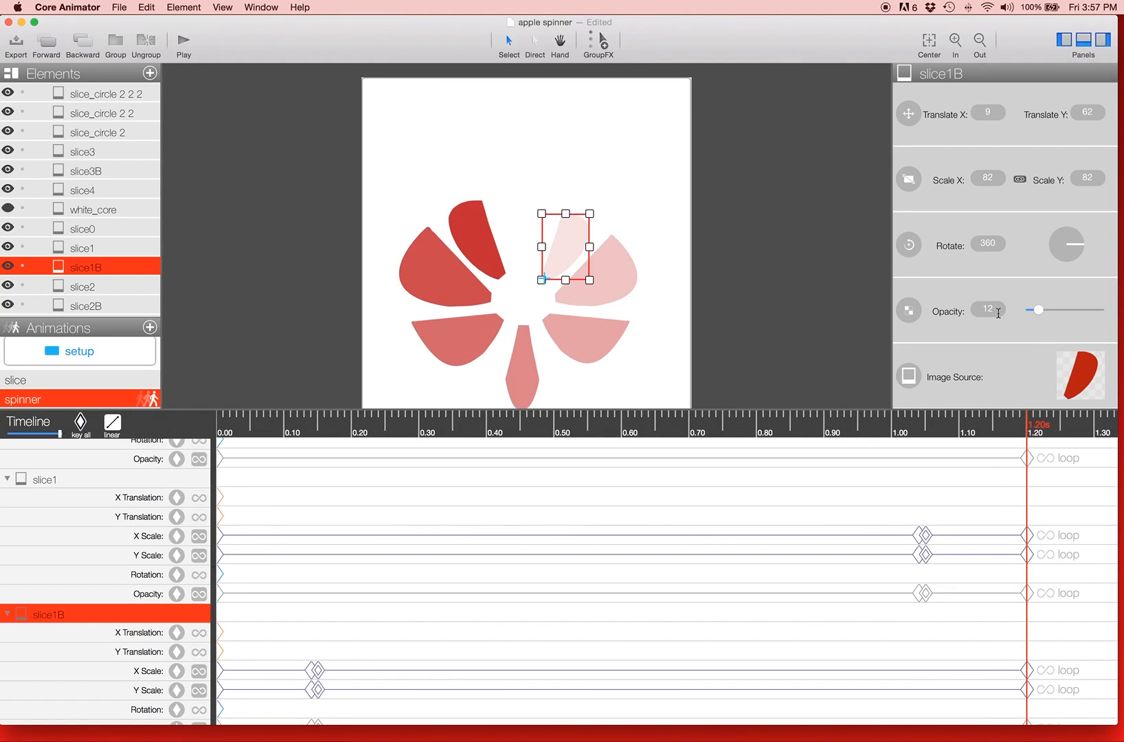
# Step: Examine the scale and opacity of slice0 at 1.05 s and of slice2B at 0.90 s
pyautogui.click(96, 234)
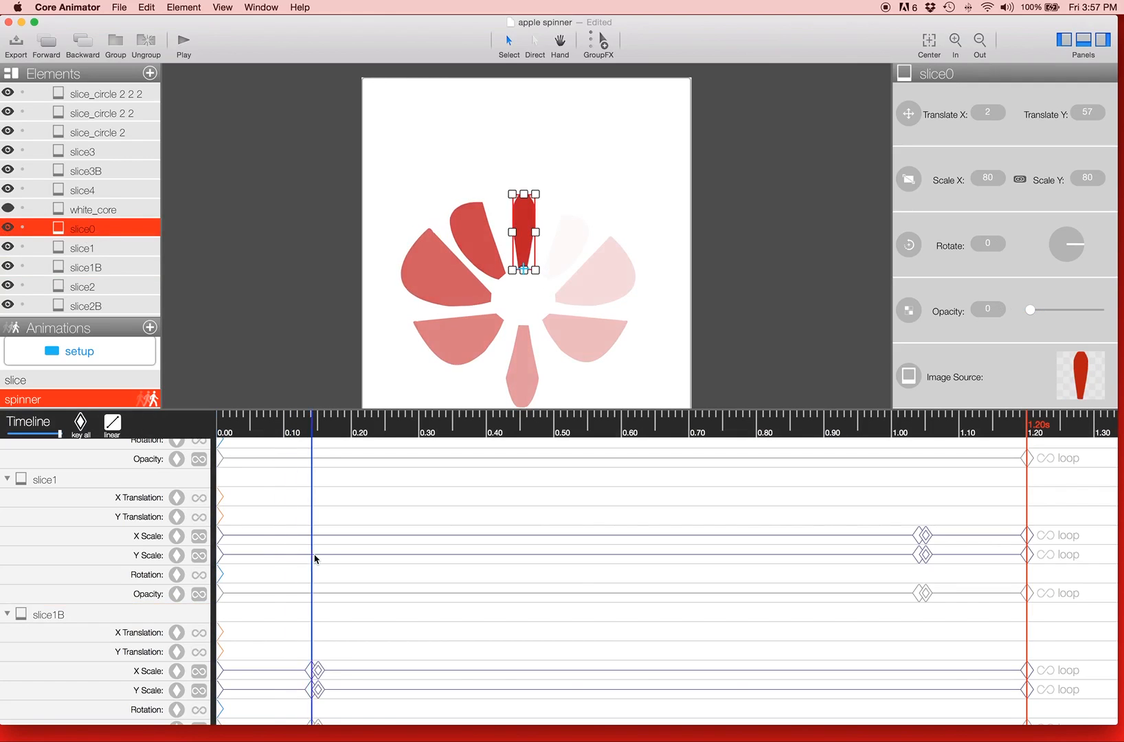
pyautogui.scroll(-10, 314, 558)
pyautogui.scroll(-5, 314, 559)
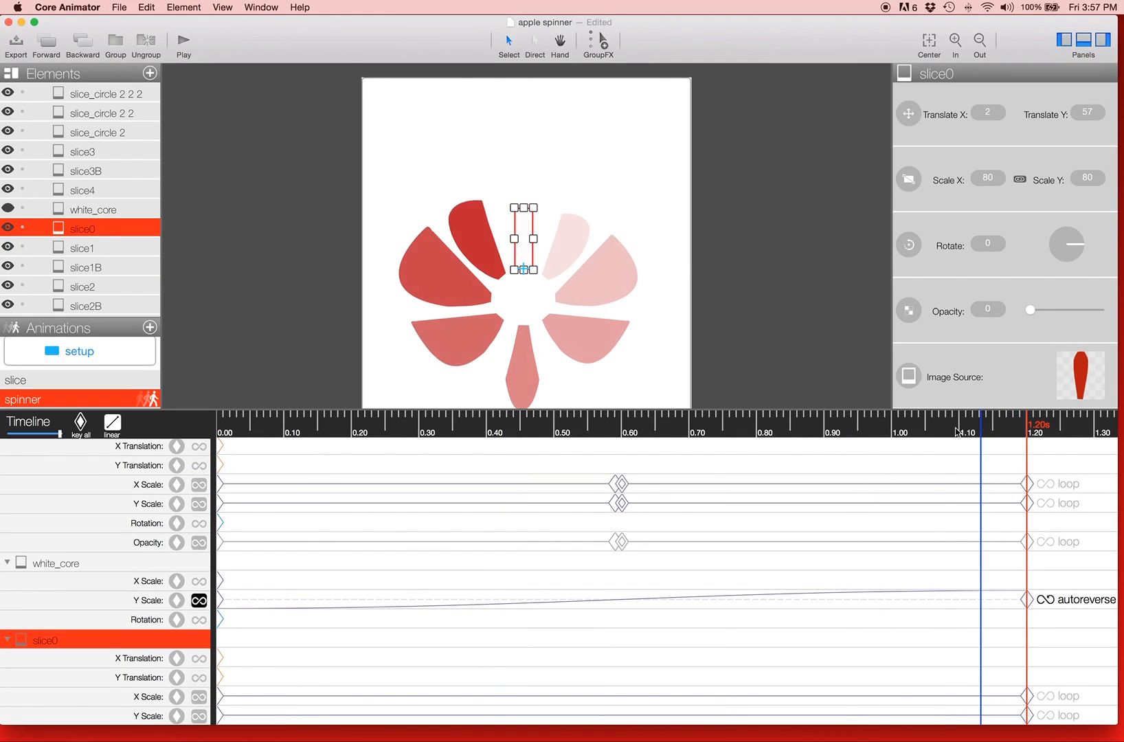
pyautogui.click(925, 431)
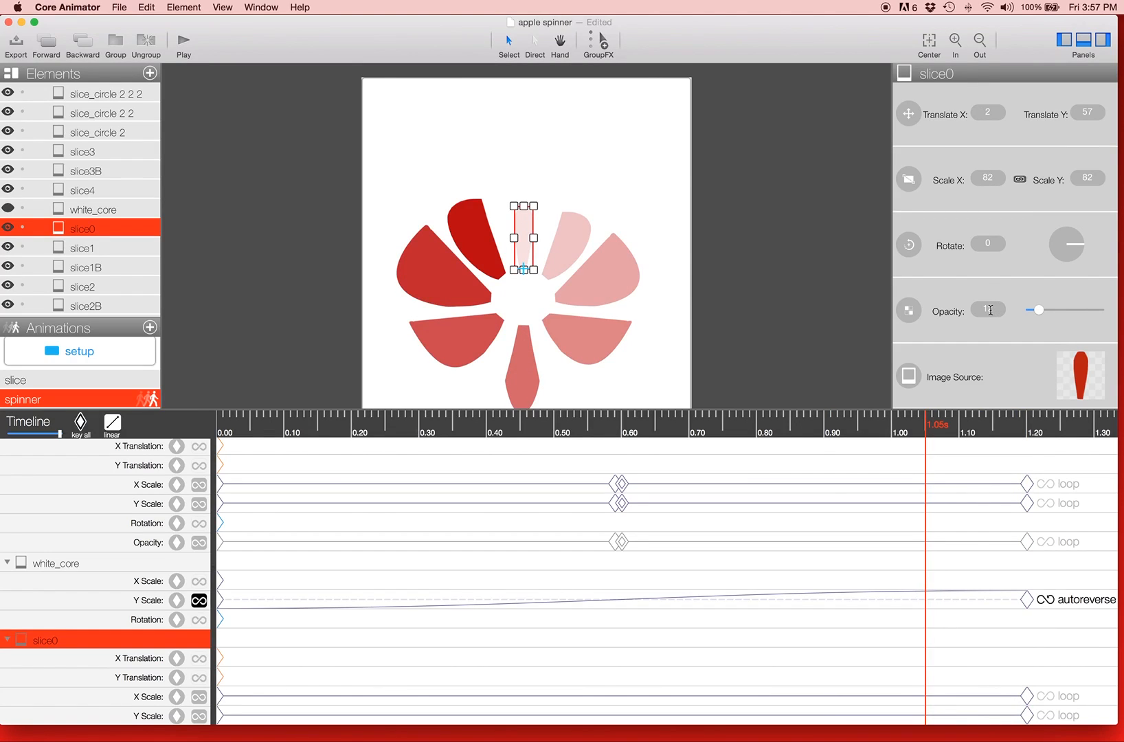
pyautogui.click(605, 288)
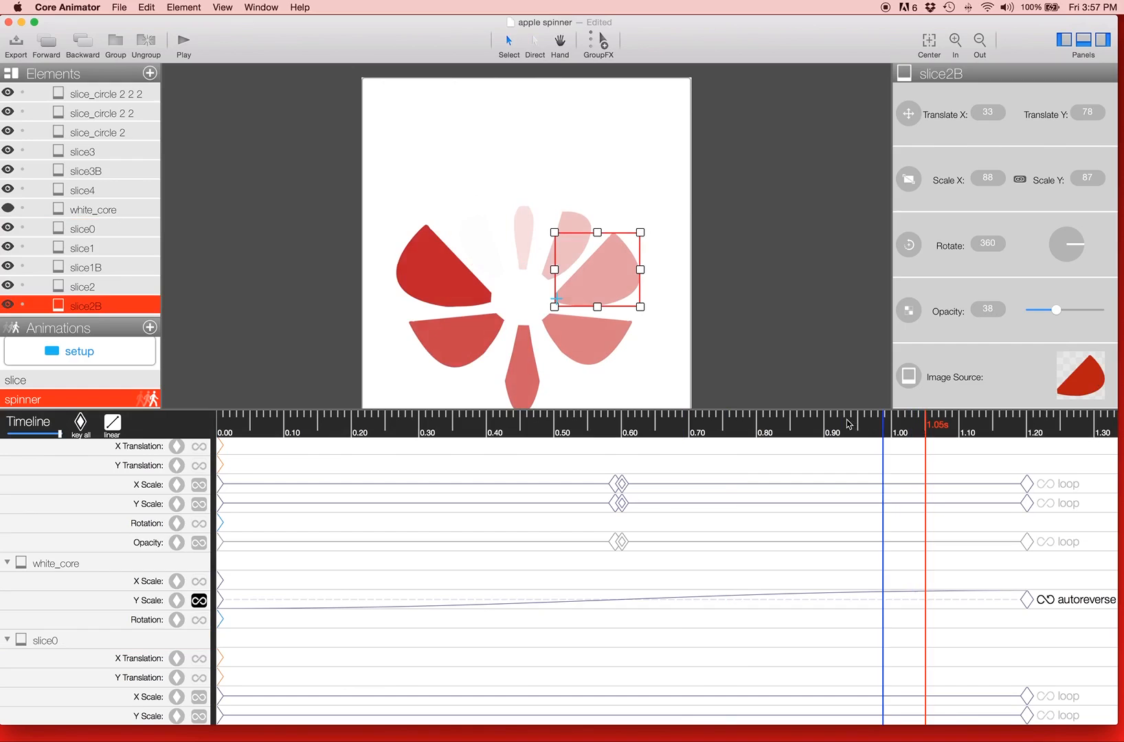
pyautogui.click(826, 426)
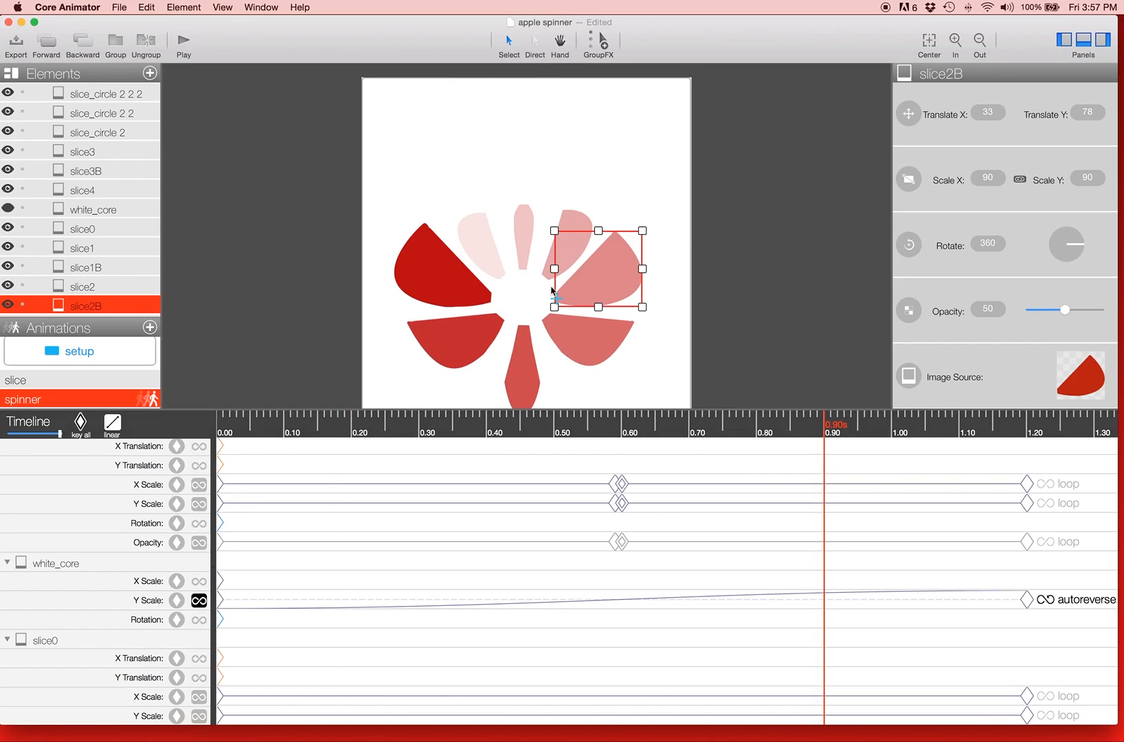
# Step: Make white_core and the stem topper visible again, clear the selection and scrub the spinner animation to 0.60 s
pyautogui.click(7, 211)
pyautogui.scroll(3, 7, 211)
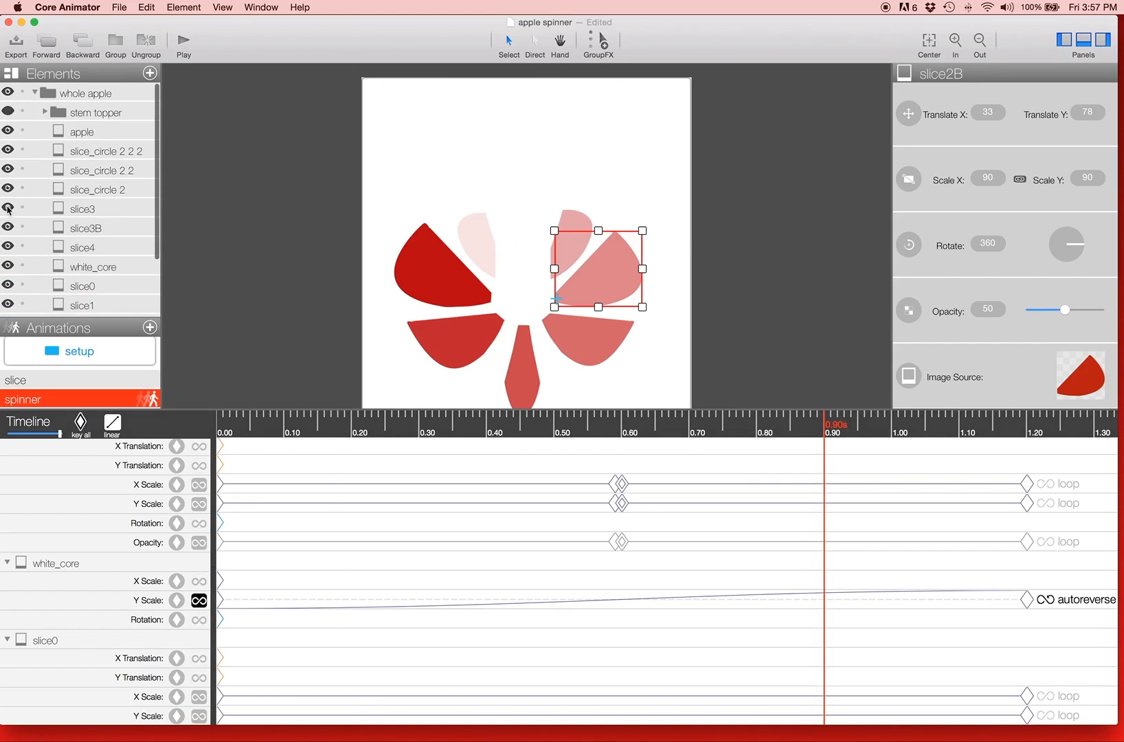
pyautogui.click(7, 112)
pyautogui.click(235, 183)
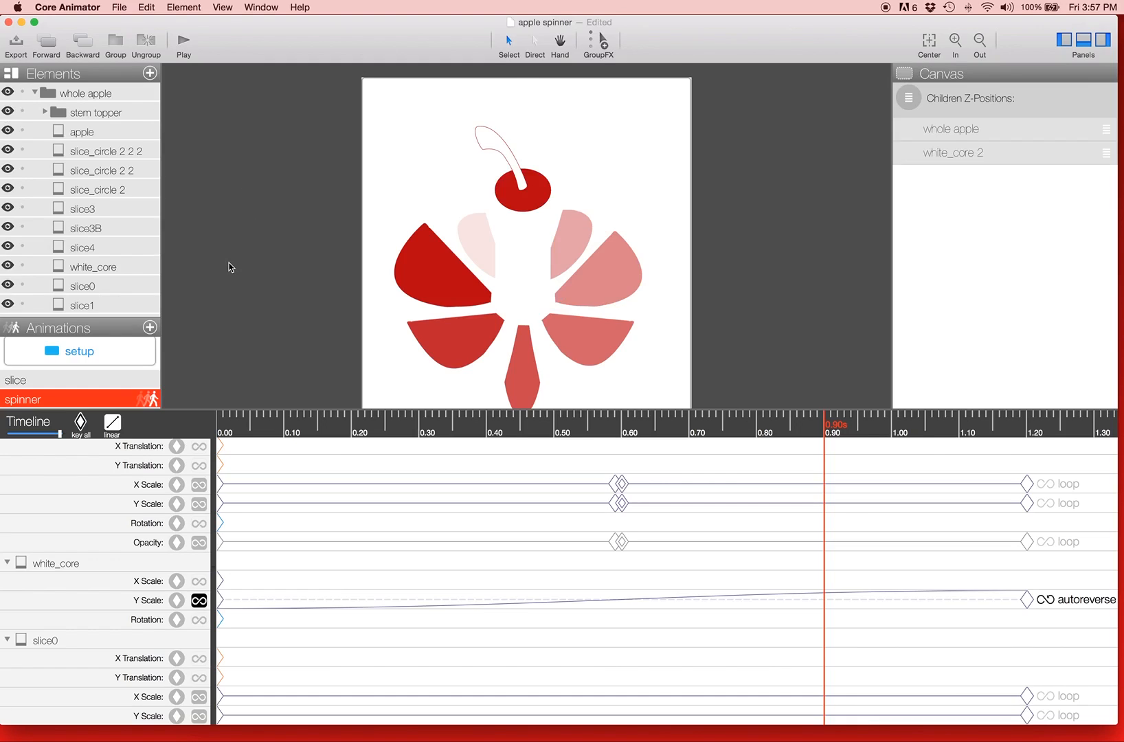
pyautogui.moveTo(351, 431); pyautogui.dragTo(615, 429)
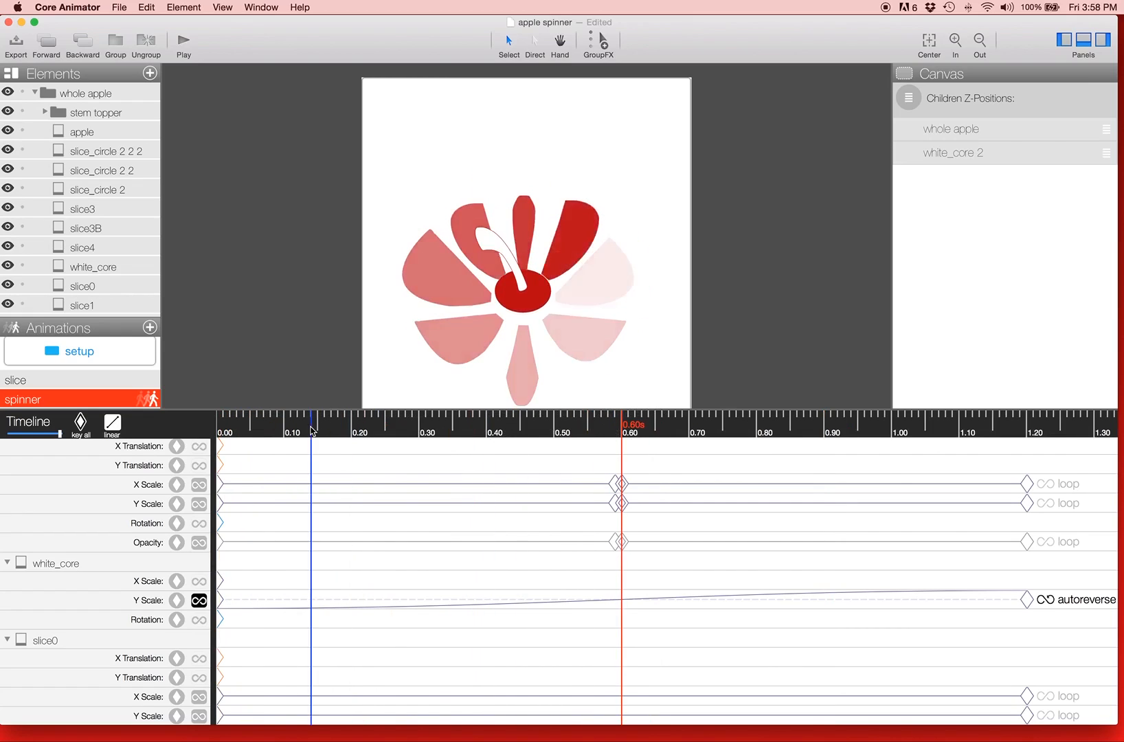